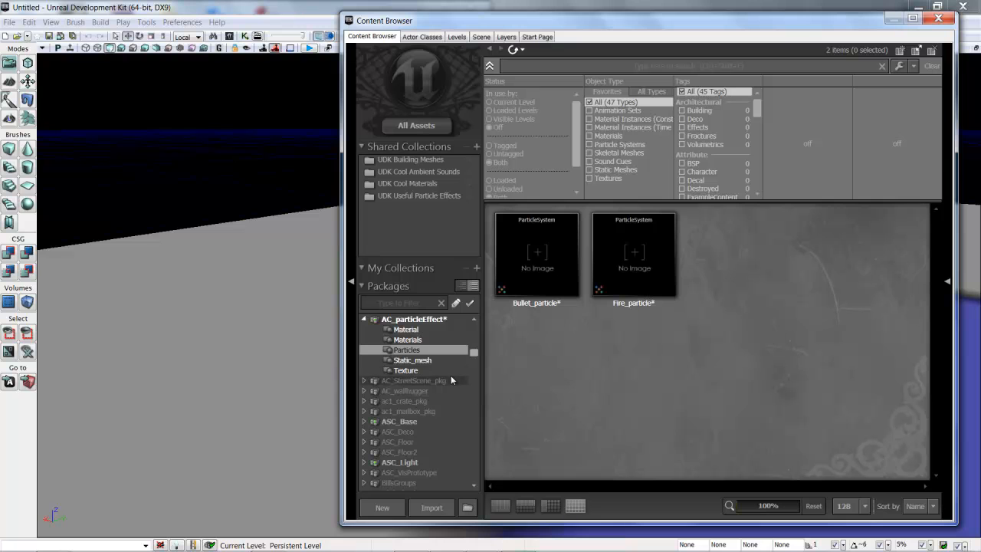
Create a ParticleSystem named fireParticleTest in the Particles group of AC_particleEffect, view its default preview, and close its editor.
right_click(614, 354)
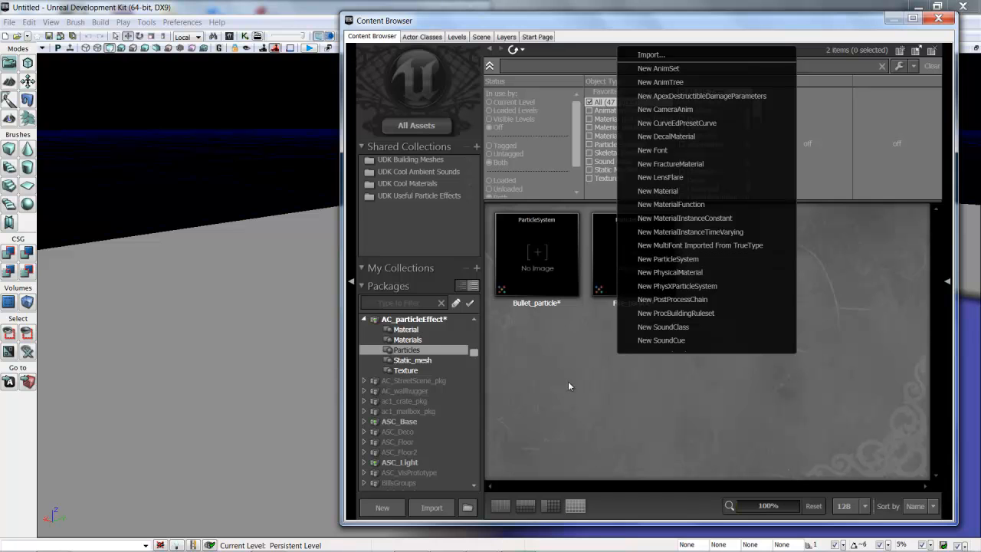
left_click(704, 259)
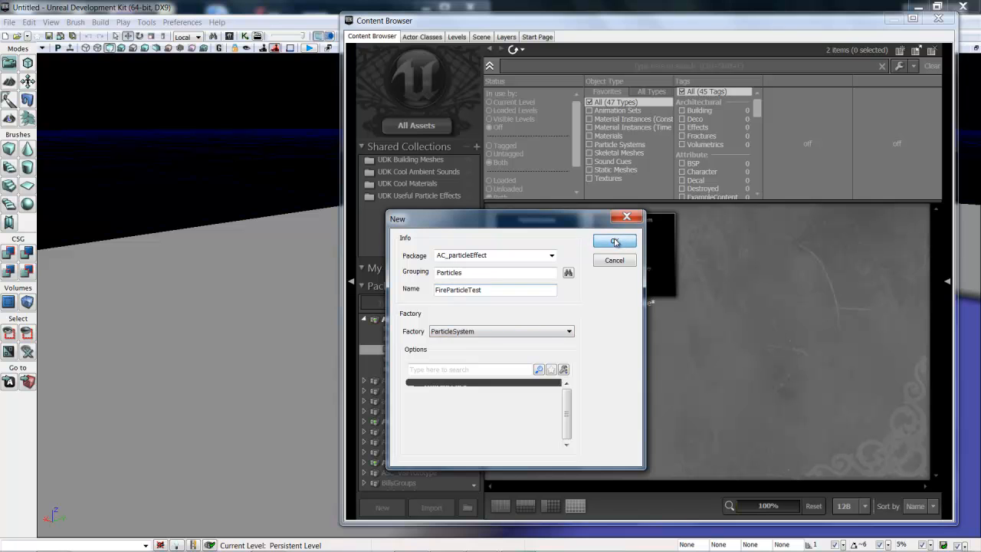
left_click(615, 242)
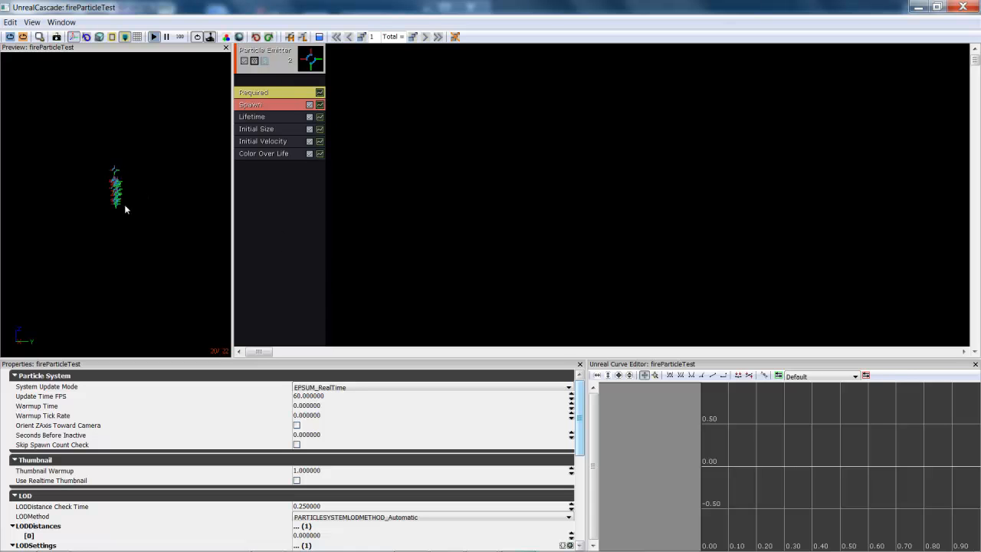
scroll(118, 177, "up", 3)
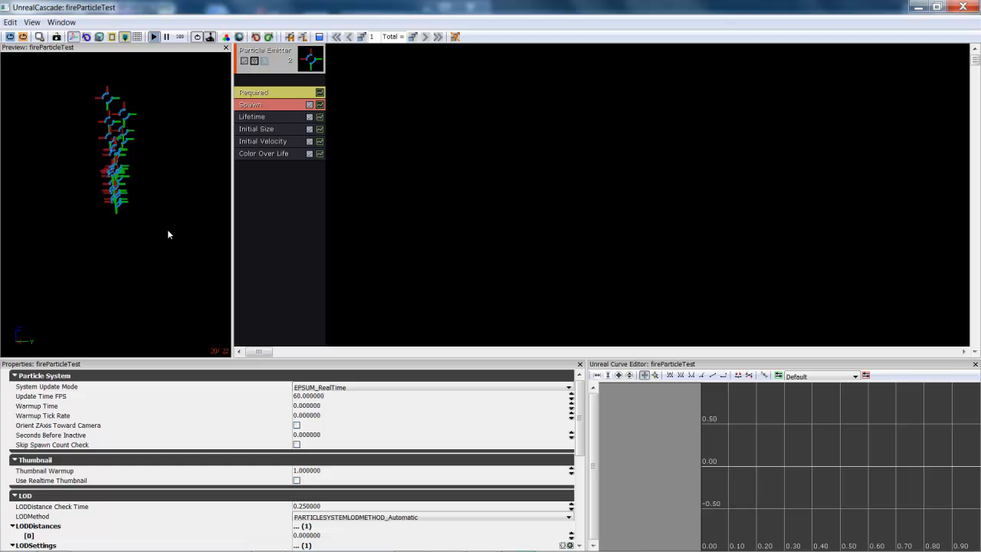
left_click(969, 9)
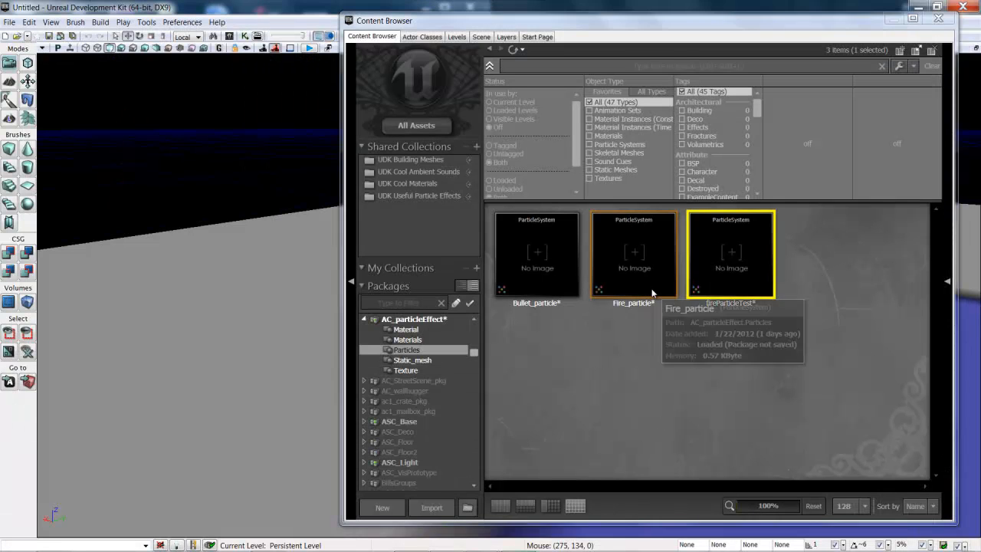
Open the existing Fire_particle system in Cascade and check the option for adding a new ParticleSpriteEmitter without adding one.
left_click(605, 282)
double_click(635, 289)
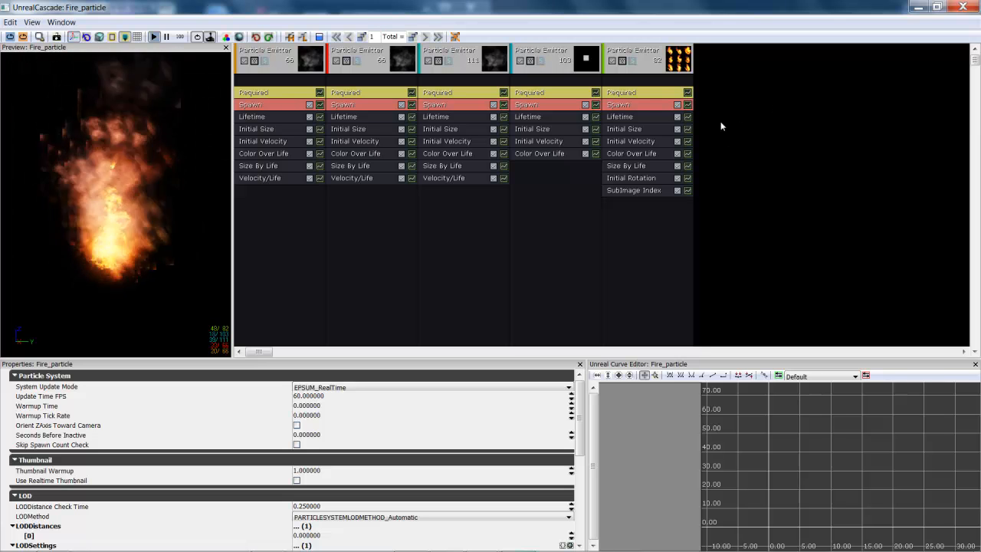
right_click(726, 100)
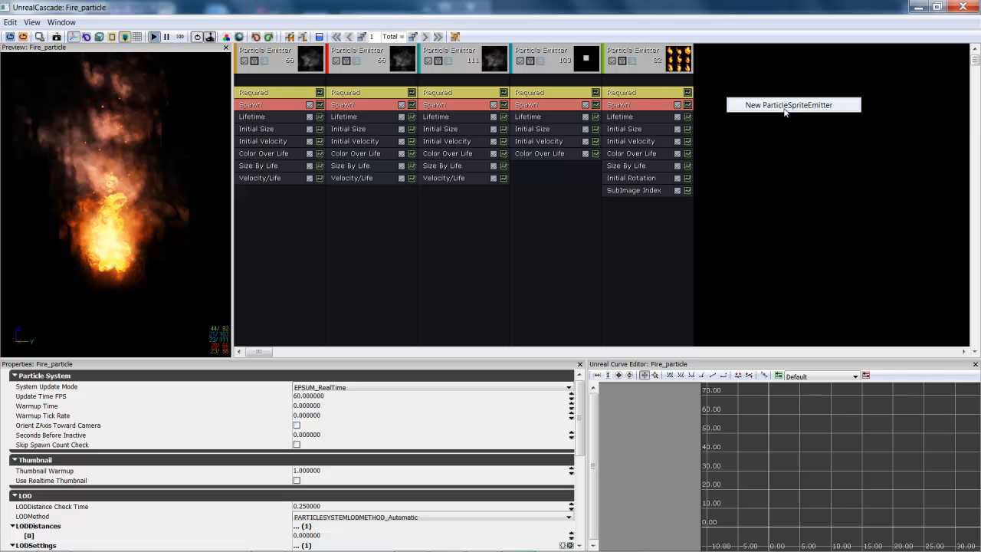
left_click(766, 171)
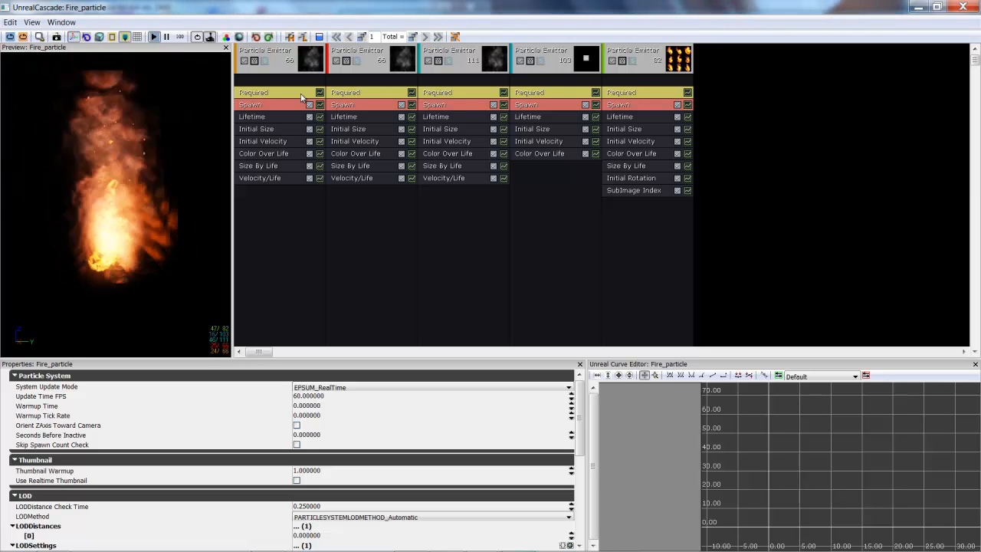
Look through Fire_particle's emitters and display the Required properties of the emitter with the flame sprite sheet.
left_click(660, 63)
left_click(565, 62)
left_click(284, 60)
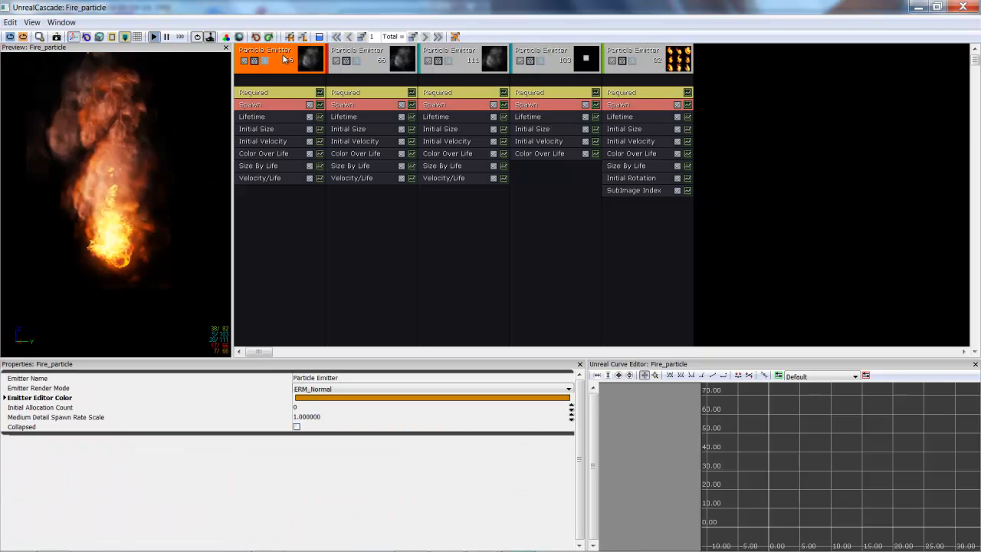
left_click(563, 69)
left_click(645, 61)
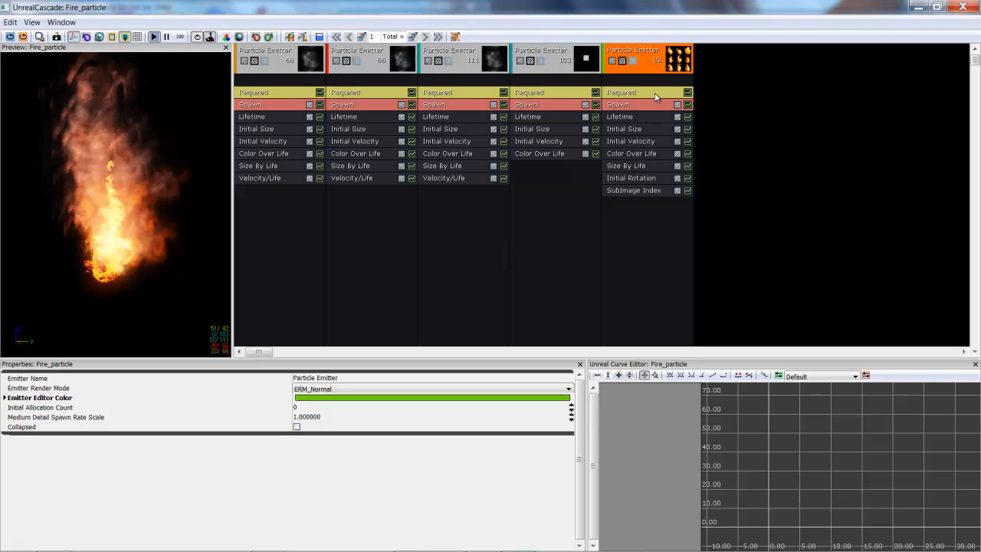
left_click(655, 93)
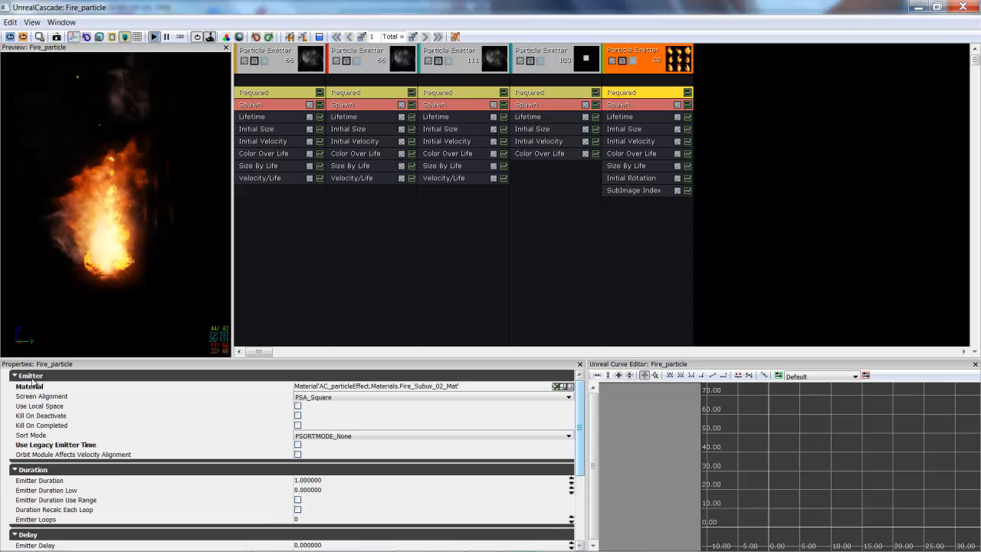
Assign the Fire_Subuv_02_Mat material from the AC_particleEffect Materials group to the flame sprite emitter's Required module.
left_click(938, 8)
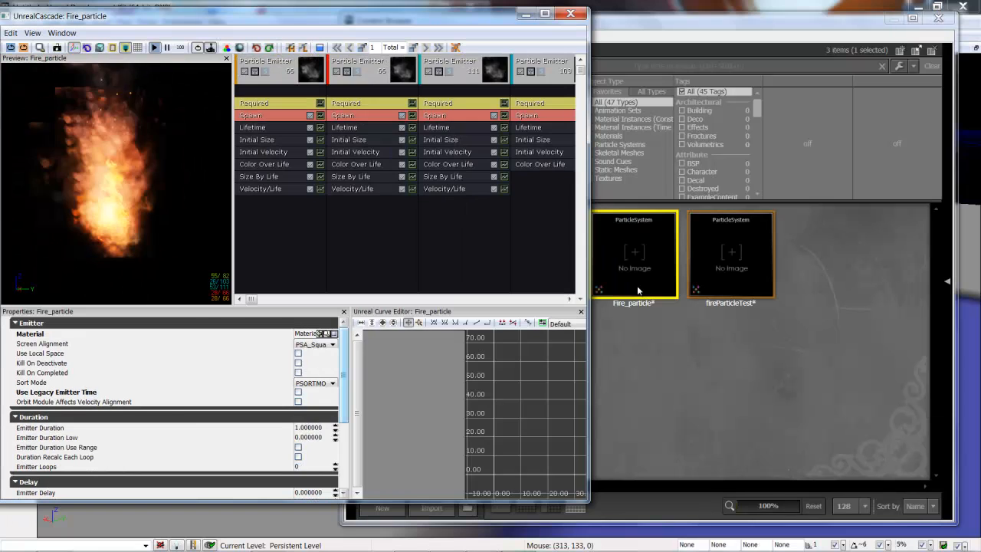
left_click(765, 405)
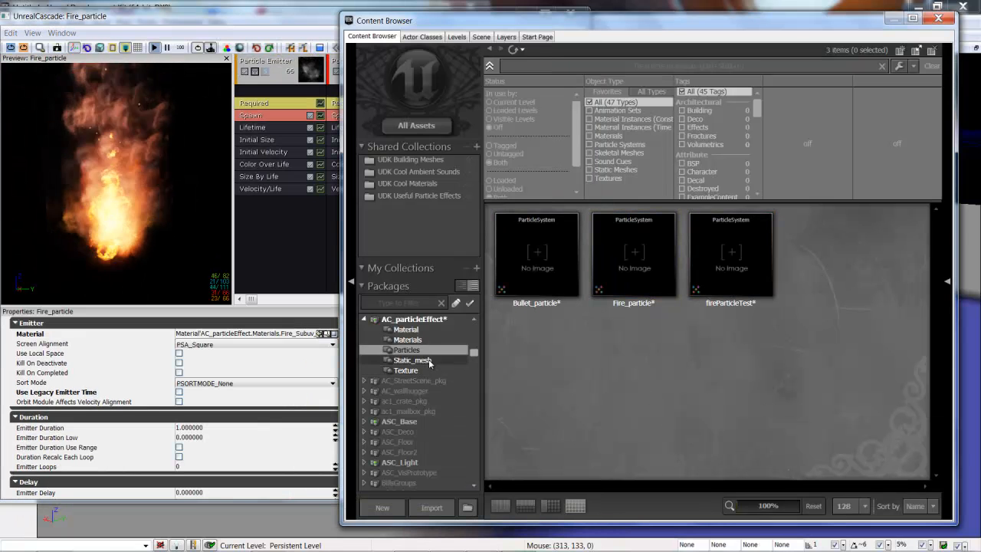
left_click(407, 339)
left_click_drag(669, 24, 728, 22)
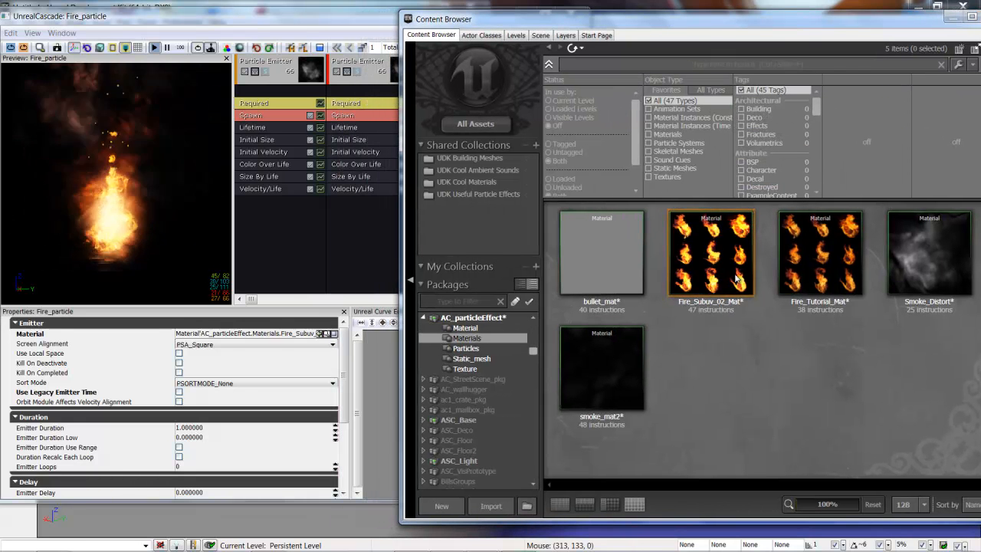
left_click(710, 253)
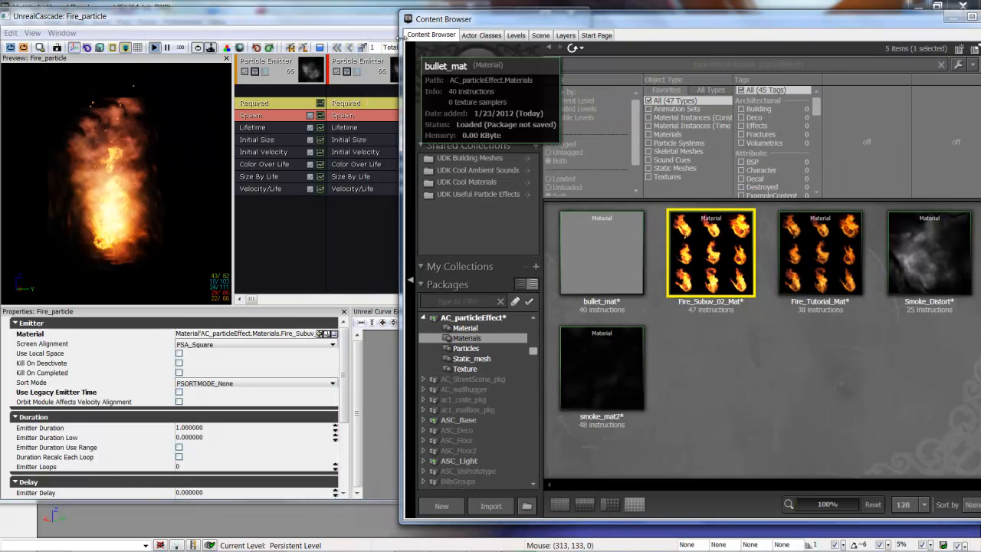
left_click(324, 26)
left_click(320, 334)
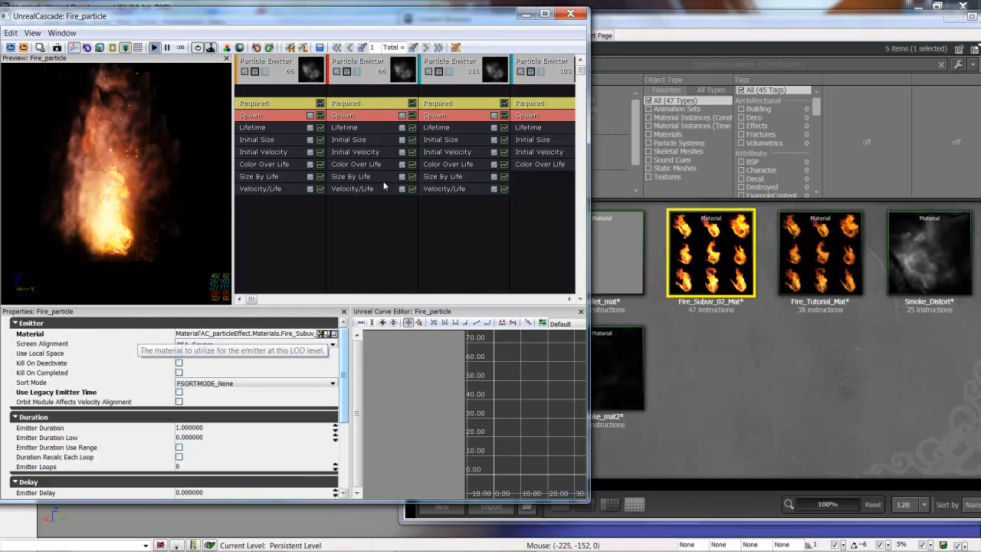
left_click(544, 13)
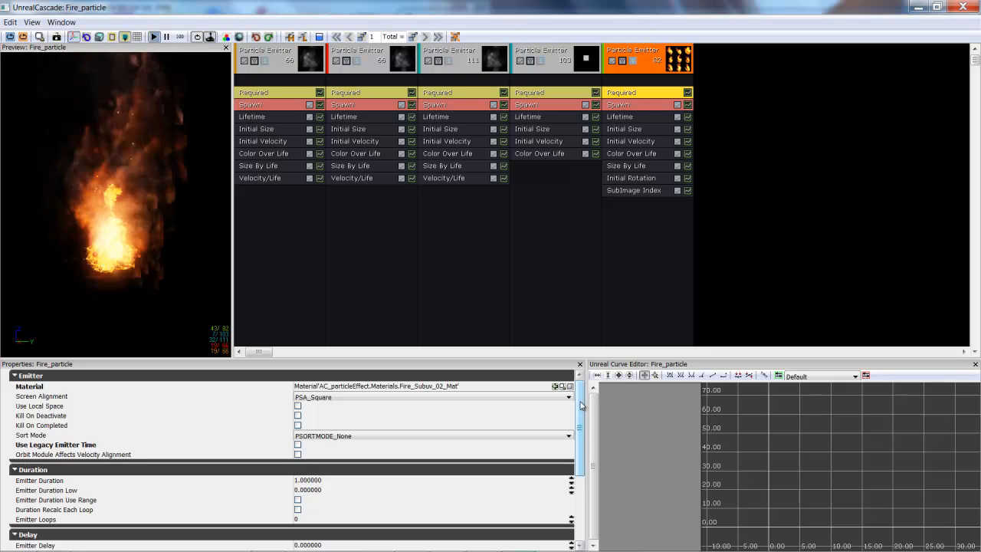
Examine the Sub UV settings of the flame emitter's Required module, including the horizontal and vertical sub image counts.
left_click_drag(581, 406, 575, 481)
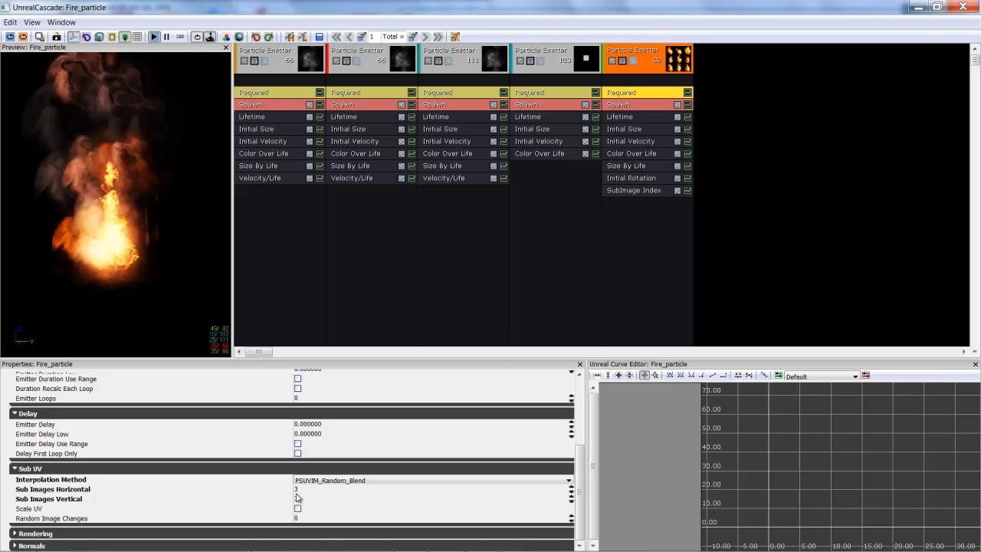
left_click(41, 471)
left_click(41, 470)
left_click(29, 521)
scroll(293, 520, "down", 1)
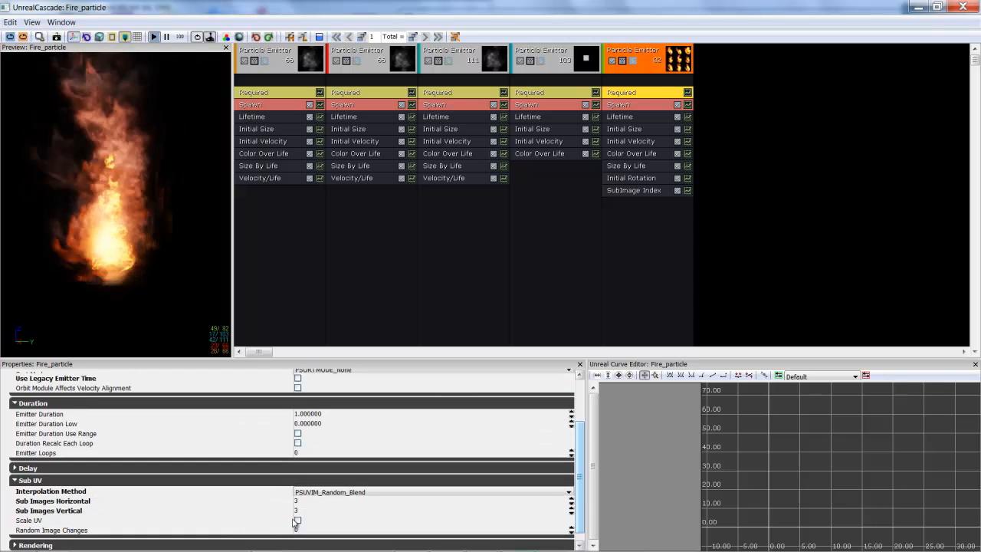
scroll(293, 520, "down", 1)
left_click(307, 500)
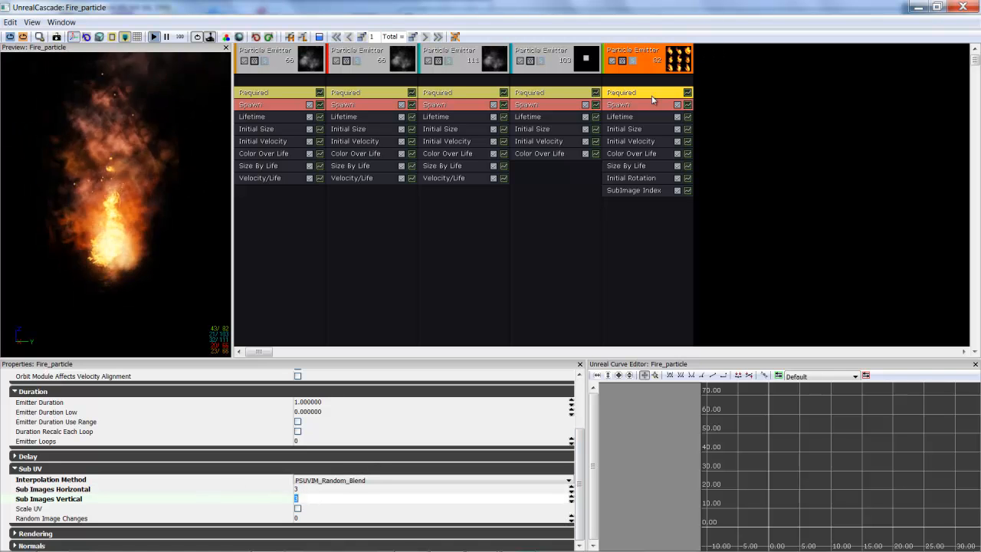
Try PSUVIM_None as the flame emitter's Sub UV interpolation method and restore PSUVIM_Random_Blend.
left_click(360, 481)
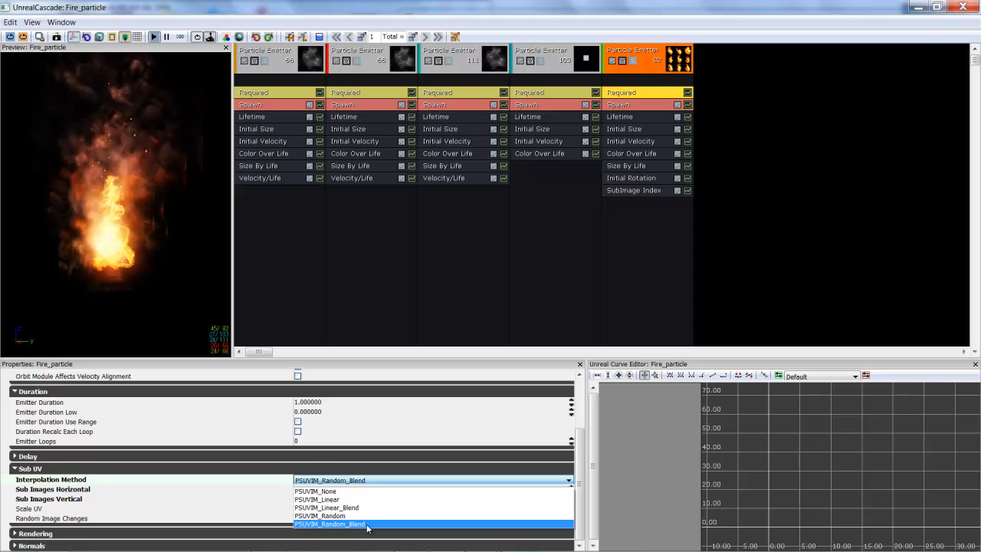
left_click(367, 491)
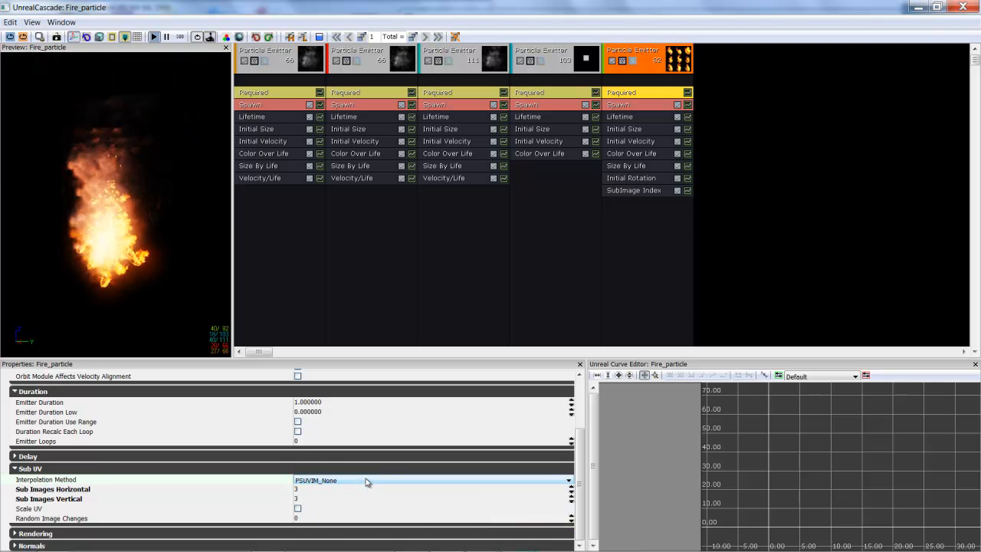
left_click(367, 486)
left_click(368, 524)
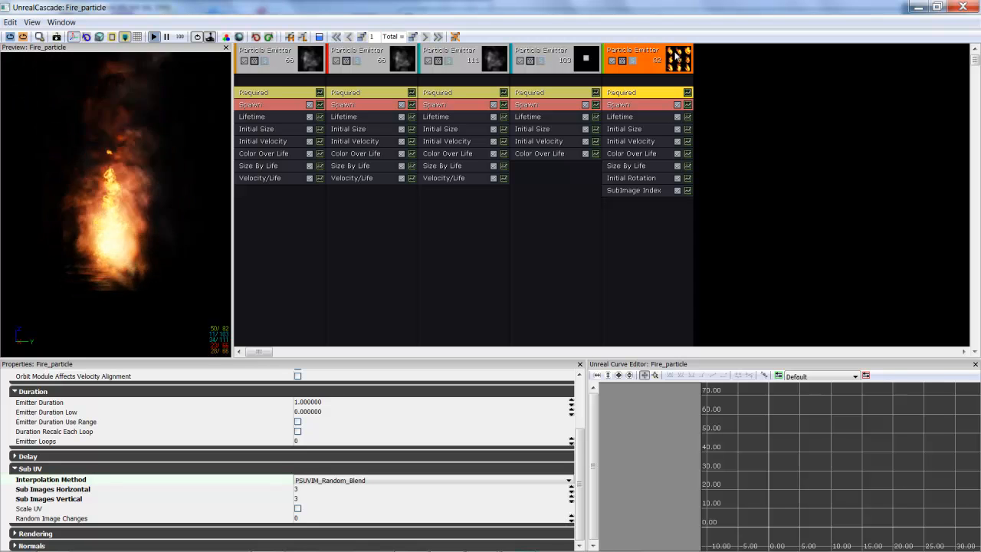
Examine the flame emitter's SubImage Index, Initial Rotation, Spawn rate and Lifetime settings.
left_click(634, 192)
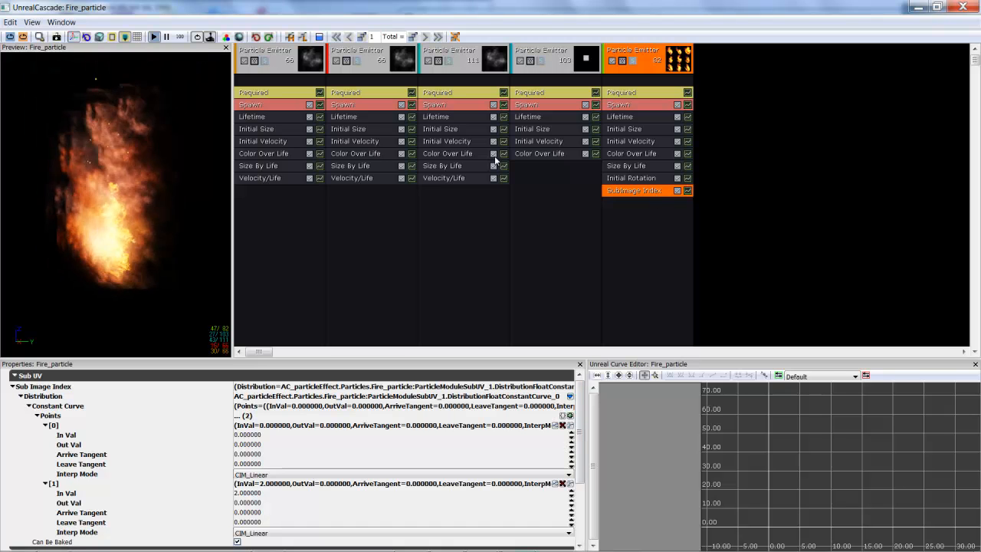
left_click(650, 181)
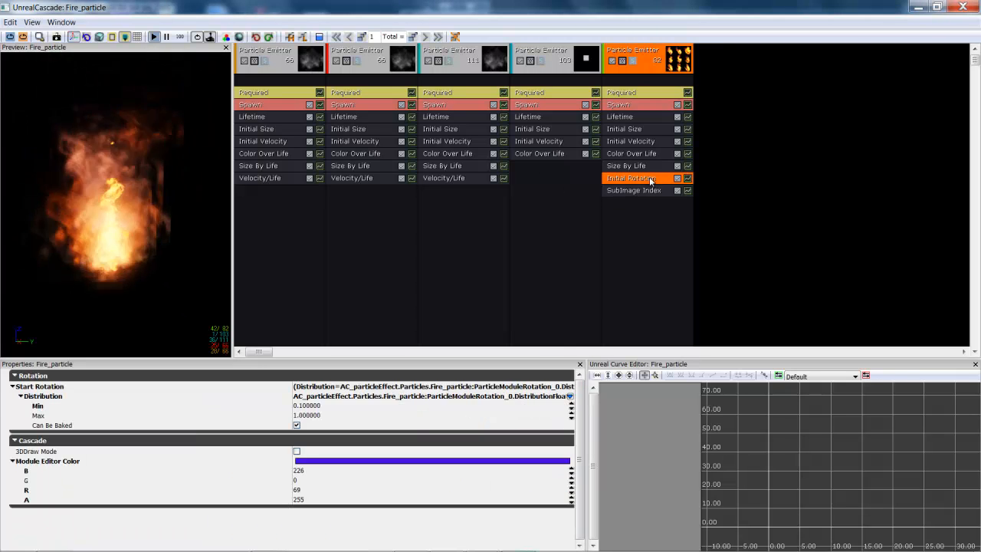
left_click(643, 105)
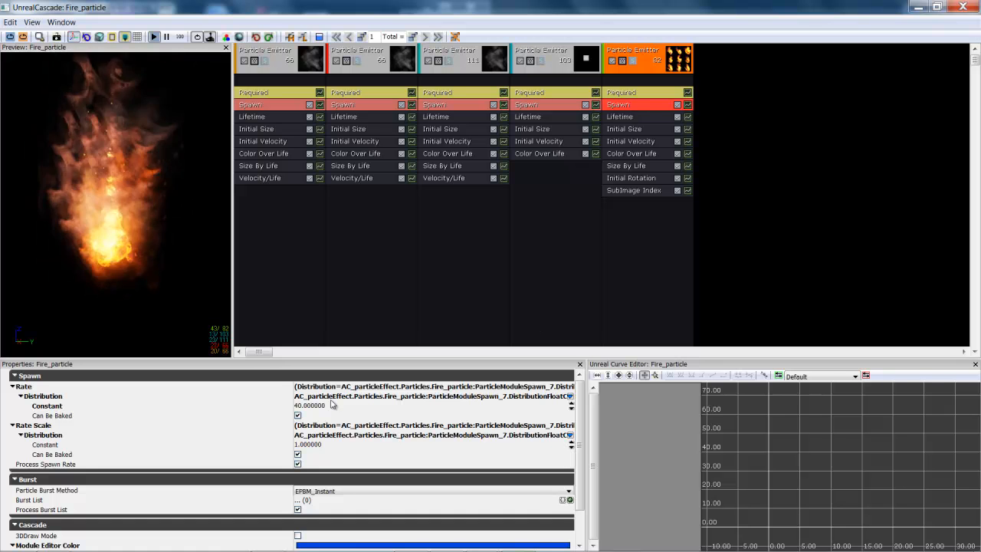
left_click(303, 408)
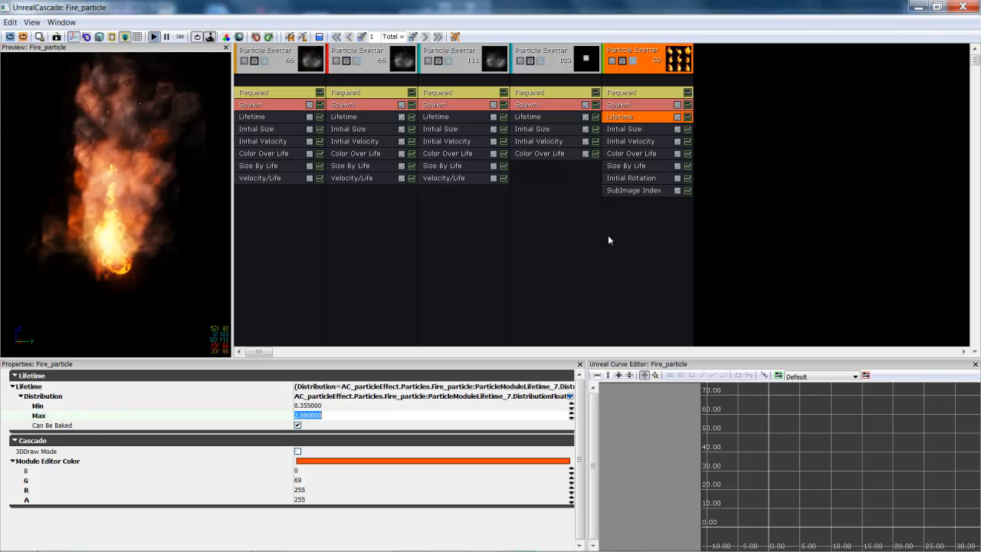
Examine the maximum and minimum Start Size values in the flame emitter's Initial Size module.
left_click(632, 131)
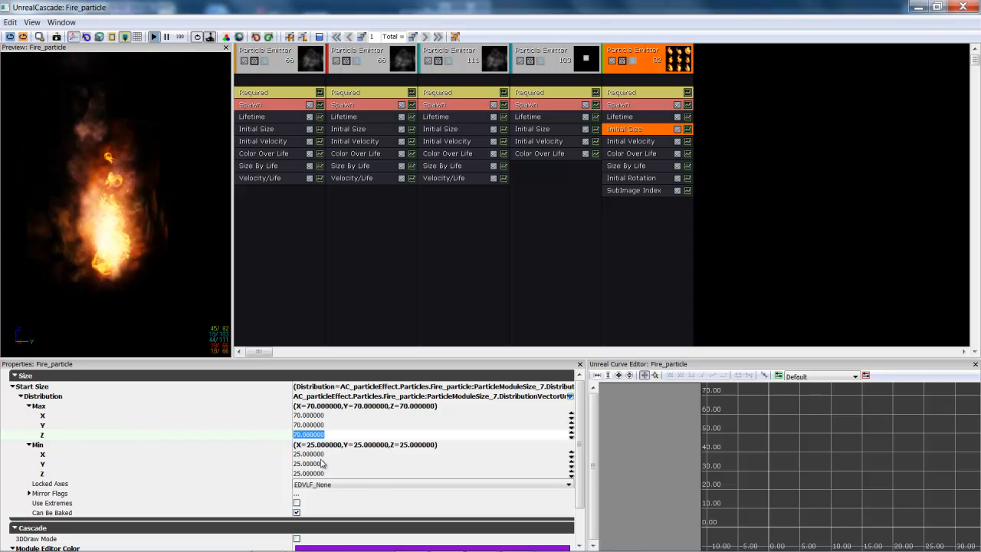
left_click(322, 455)
left_click(324, 418)
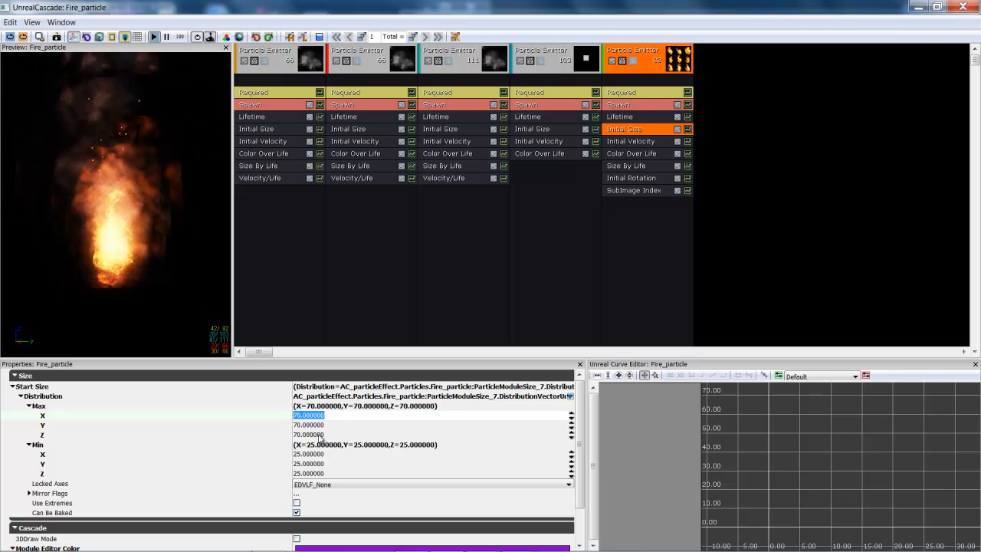
left_click(316, 463)
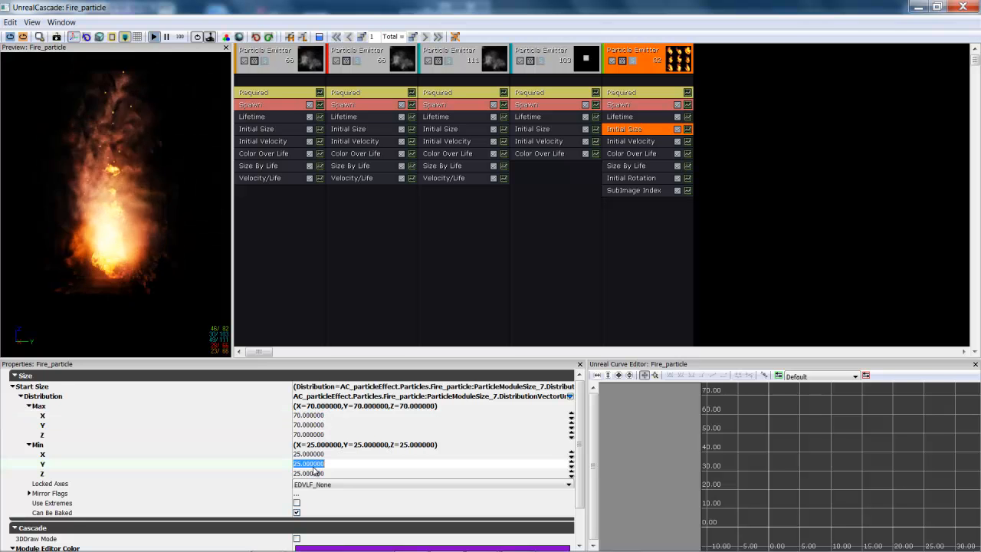
Examine the flame emitter's maximum and minimum Start Velocity on each axis in its Initial Velocity module.
left_click(625, 141)
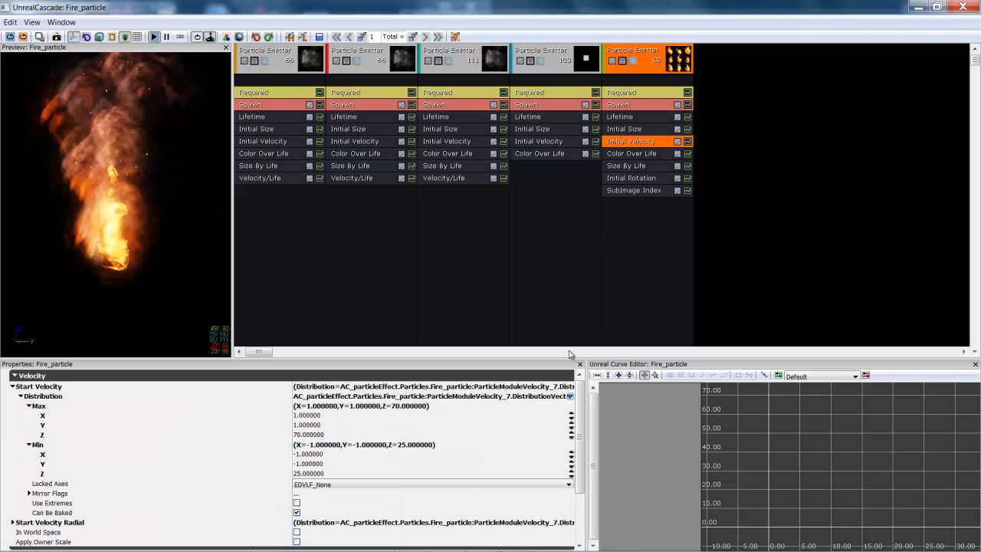
left_click(310, 414)
left_click(320, 434)
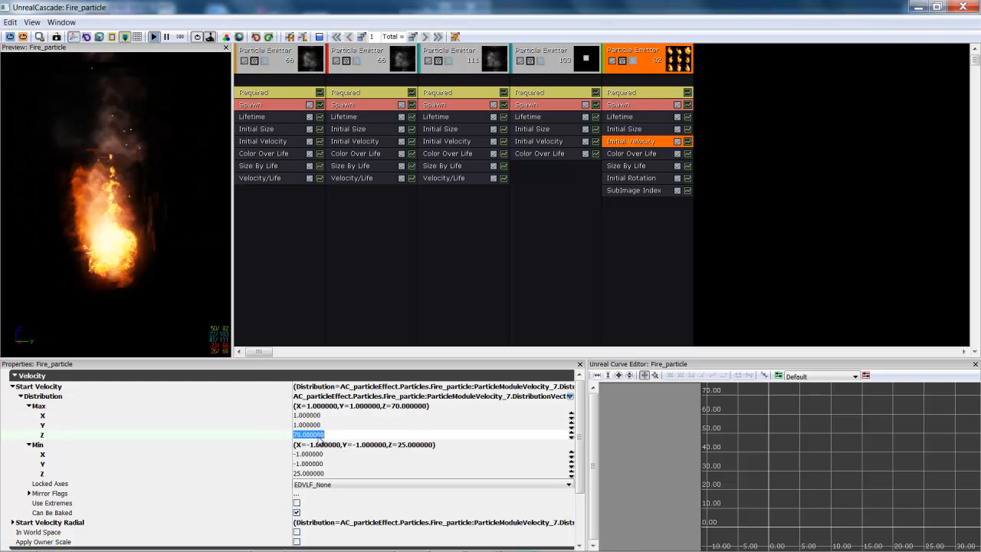
left_click_drag(67, 286, 32, 324)
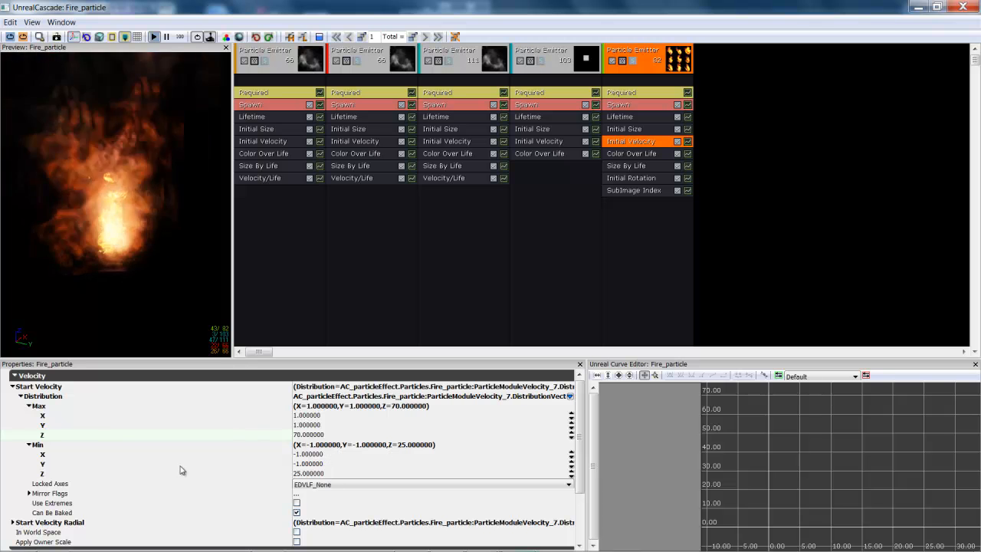
left_click(329, 454)
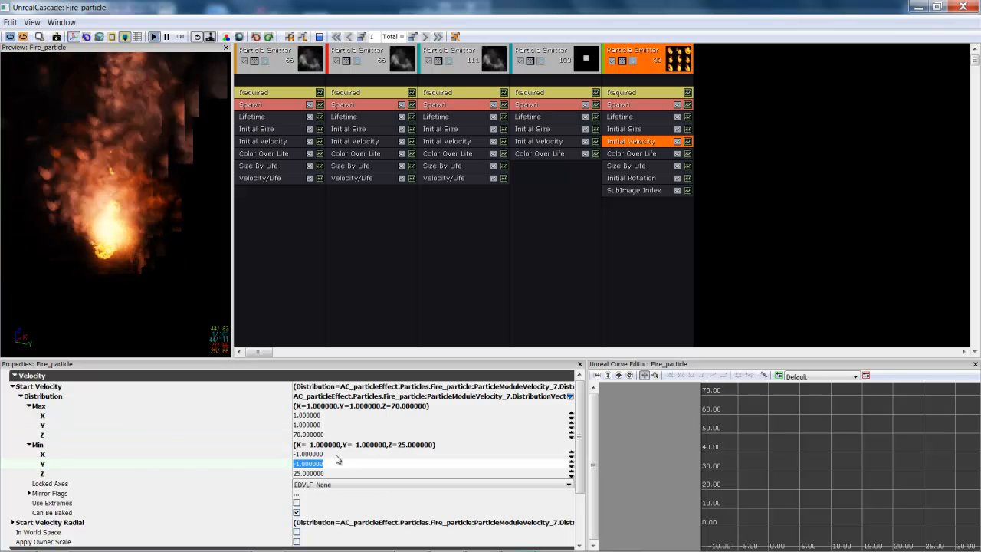
left_click(332, 463)
left_click(327, 473)
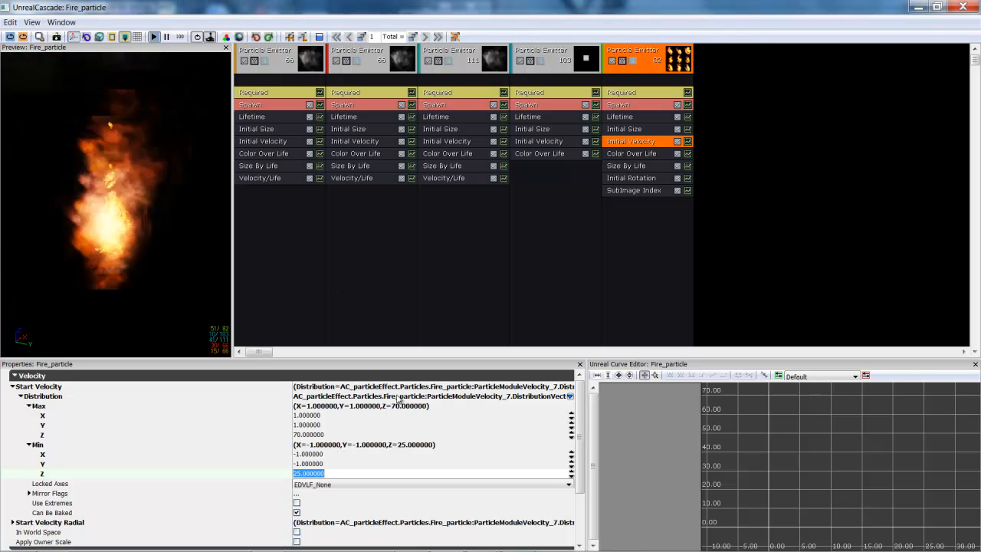
Examine the Out Val colours of both curve points in the flame emitter's Color Over Life module.
left_click(630, 153)
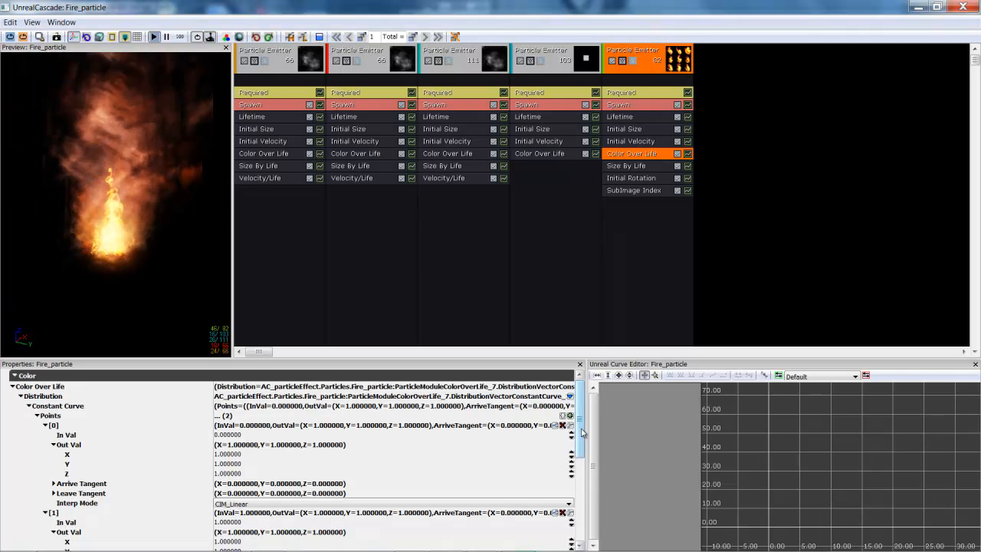
scroll(587, 465, "down", 3)
scroll(587, 465, "up", 5)
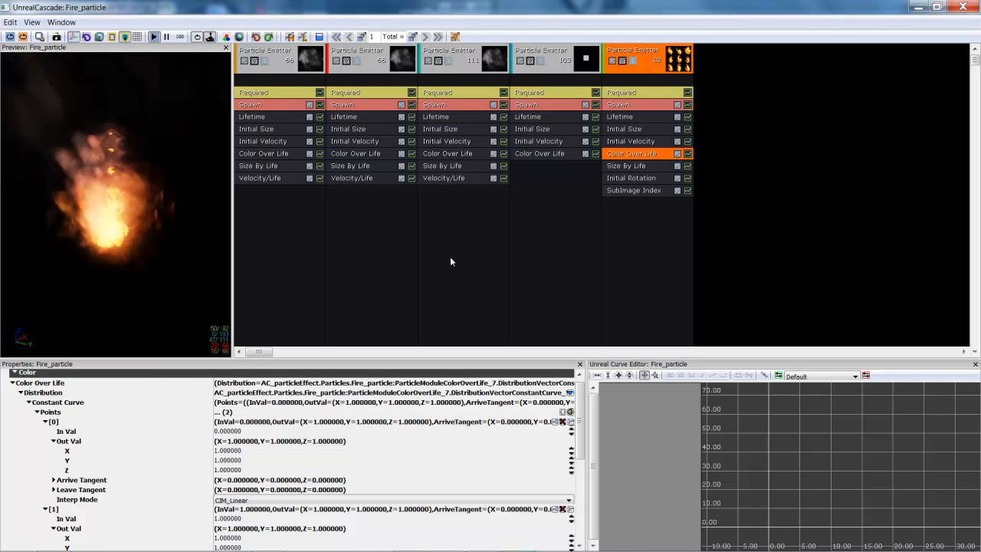
scroll(577, 427, "down", 1)
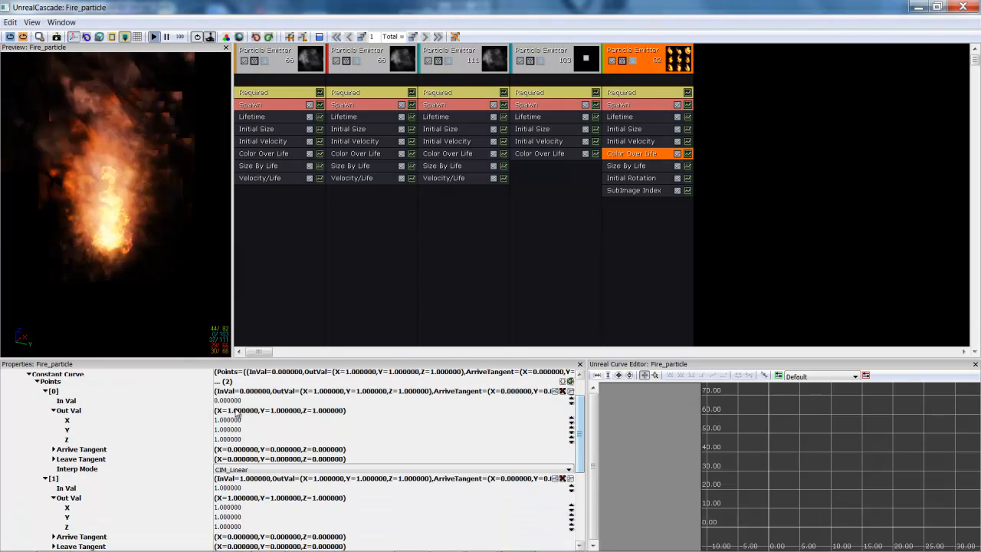
left_click(224, 438)
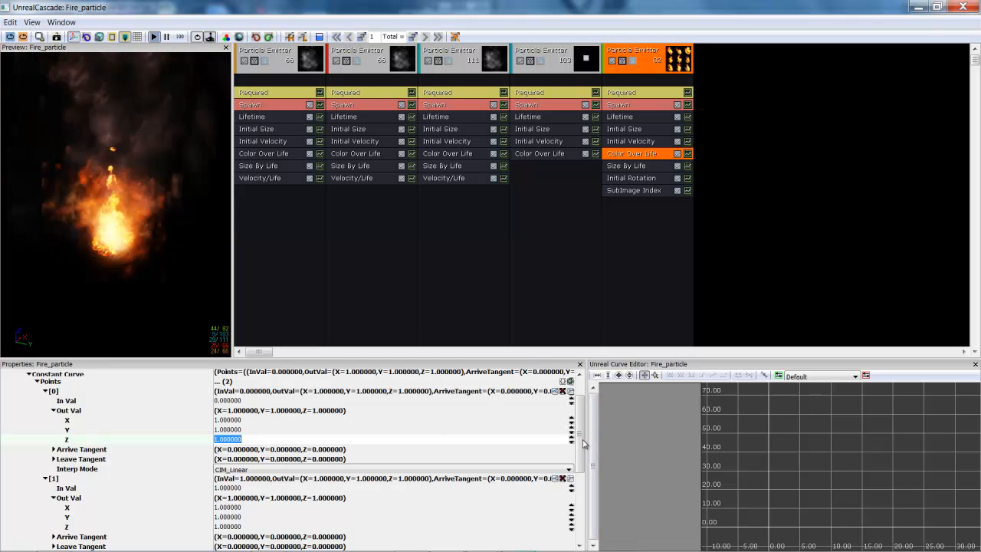
left_click(630, 167)
left_click(634, 155)
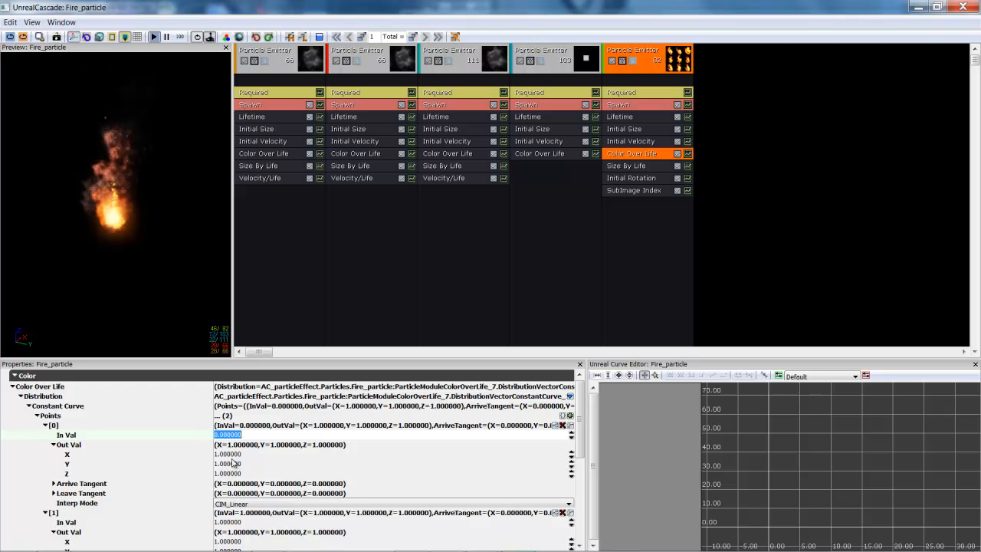
left_click(571, 465)
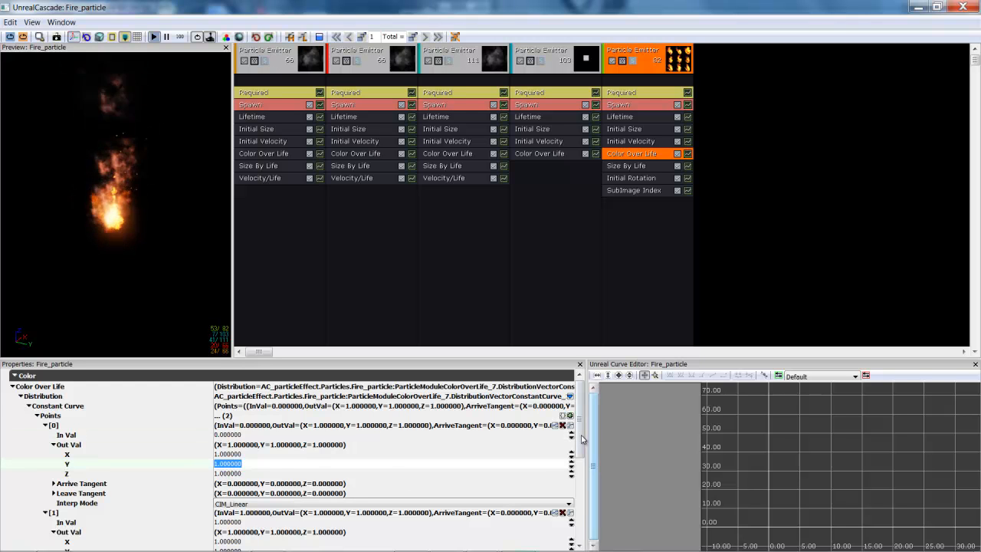
scroll(584, 438, "down", 3)
left_click(230, 492)
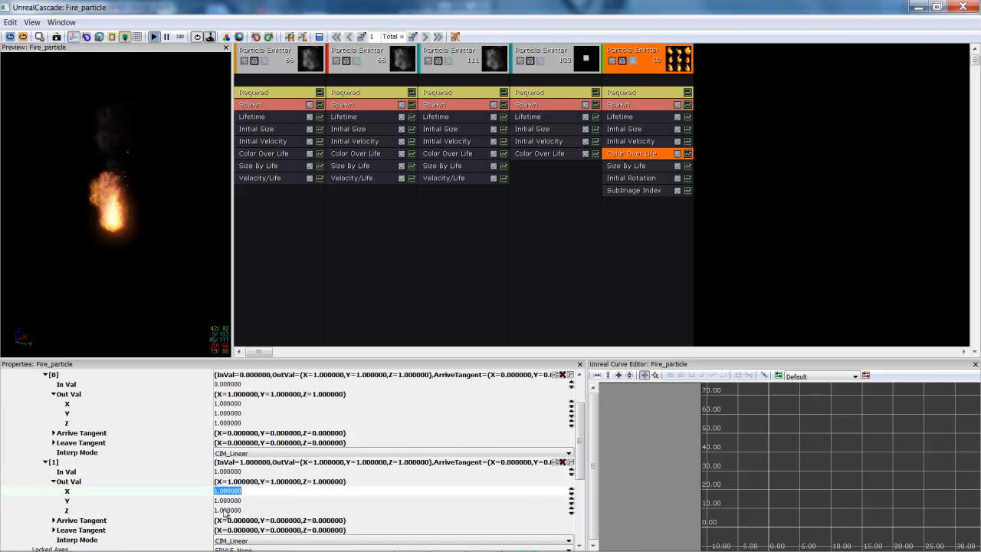
left_click(228, 510)
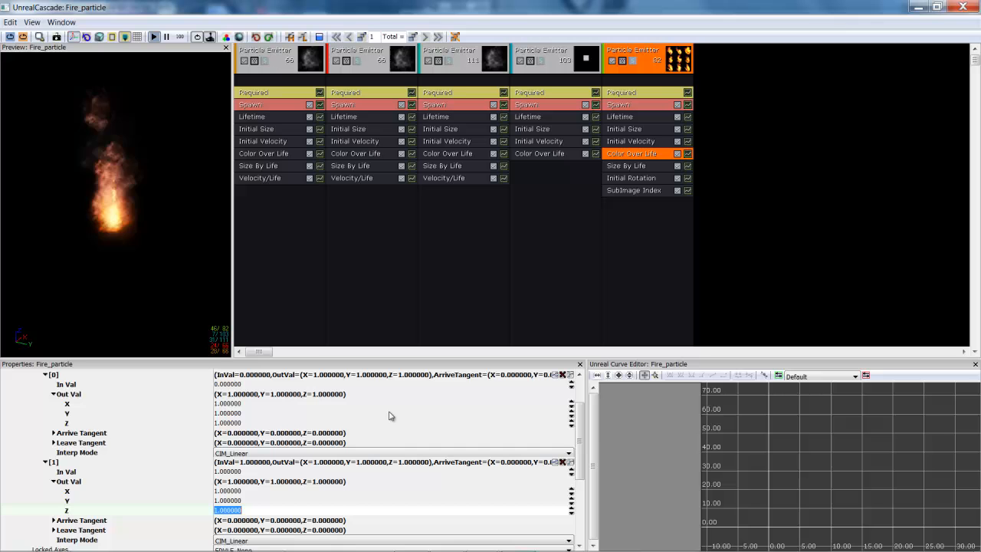
Examine the three Life Multiplier curve points in the flame emitter's Size By Life module and its Initial Rotation range.
left_click(641, 167)
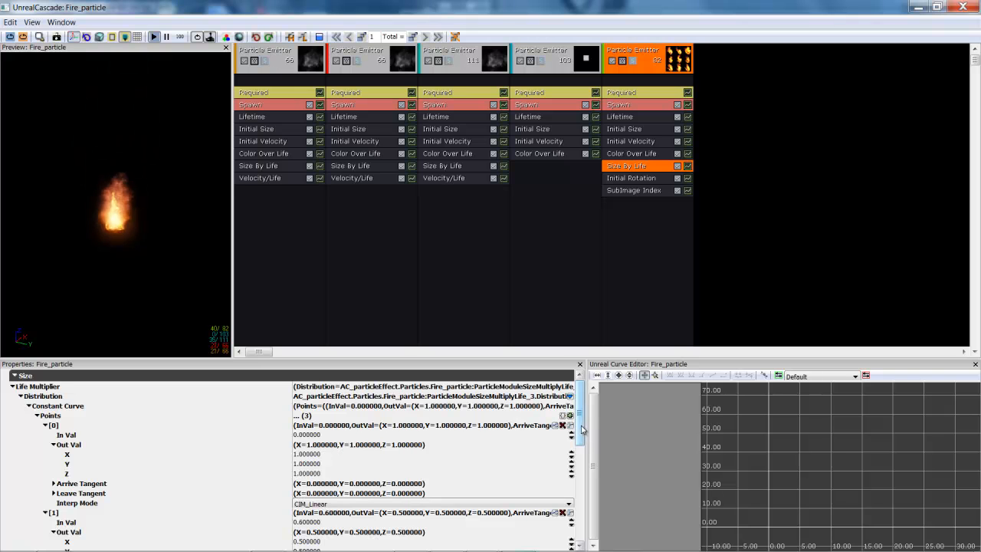
scroll(582, 413, "down", 2)
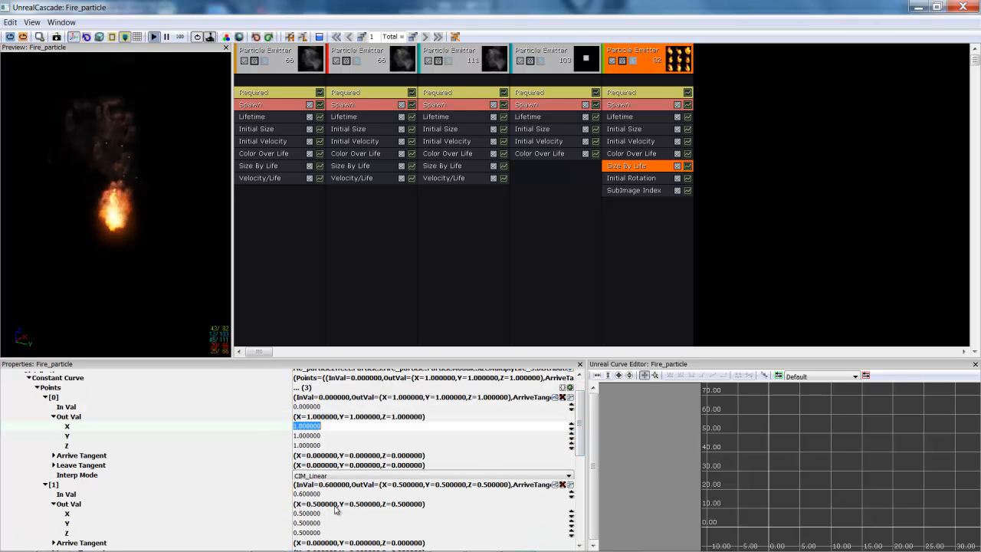
scroll(589, 439, "down", 5)
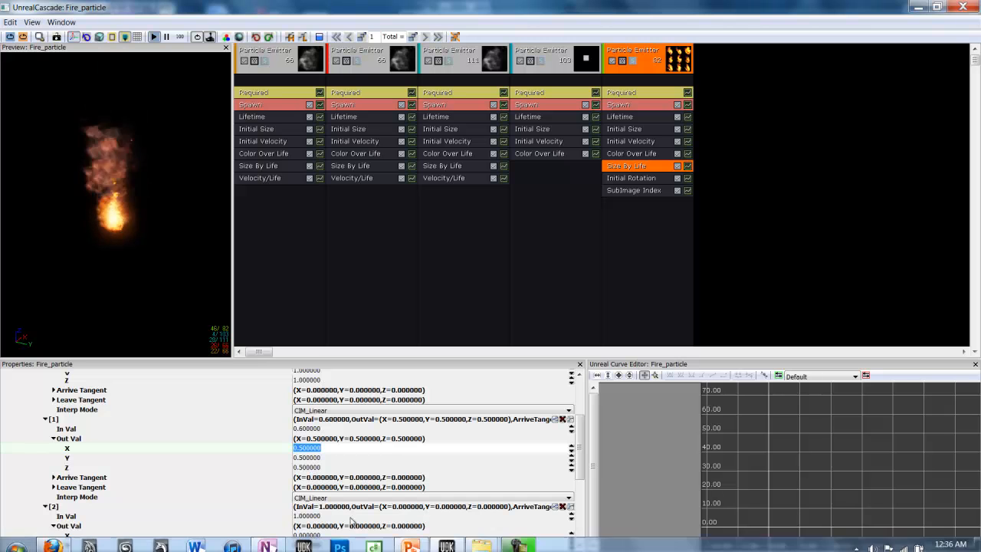
left_click(324, 517)
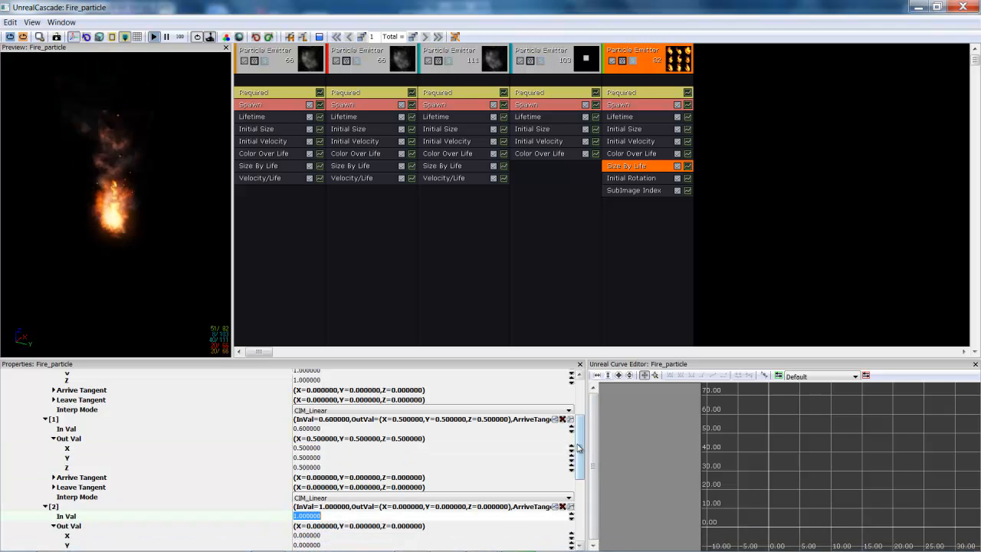
scroll(578, 449, "down", 4)
left_click(305, 484)
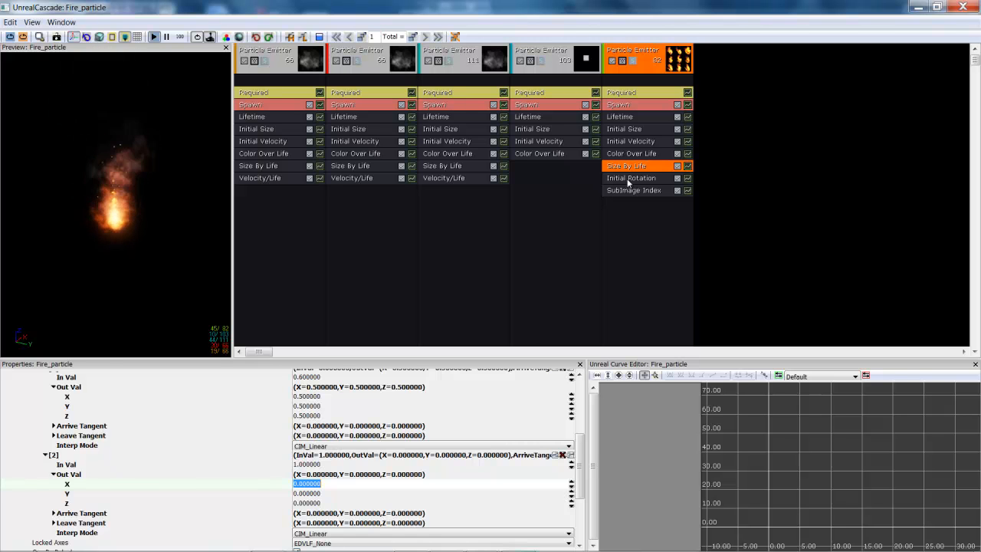
left_click(628, 179)
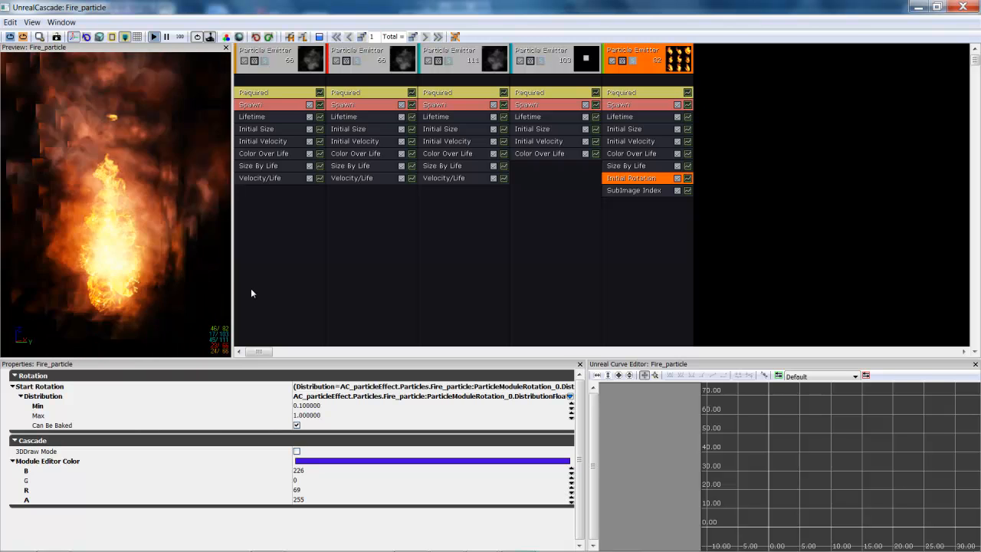
Examine the Required module of the crackle_mat emitter, including its material, duration, Sub UV and Emitter Delay settings.
left_click(570, 70)
left_click(545, 94)
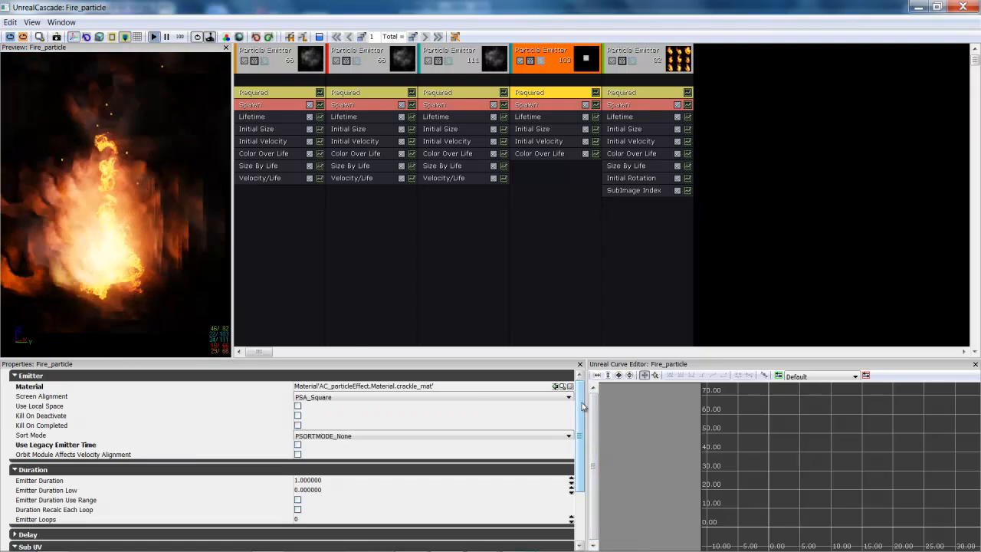
mouse_move(579, 435)
left_mouse_down()
mouse_move(580, 469)
mouse_move(579, 412)
mouse_move(580, 436)
left_mouse_up()
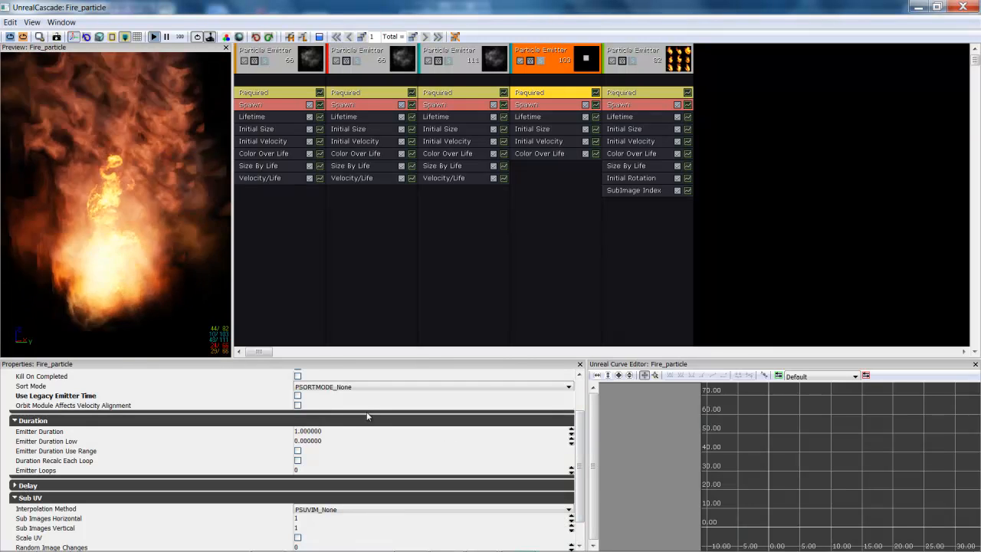
mouse_move(580, 450)
left_mouse_down()
mouse_move(587, 410)
mouse_move(584, 457)
left_mouse_up()
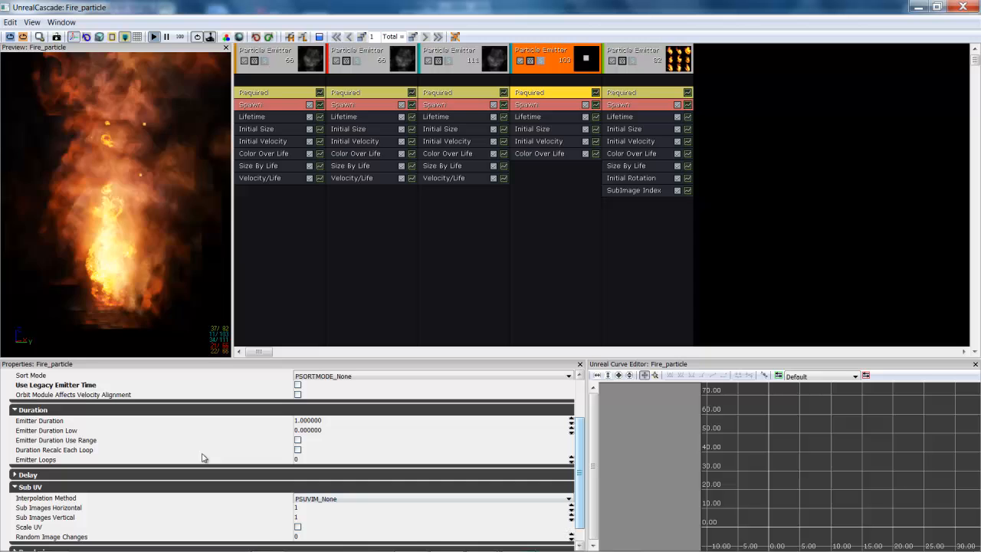
left_click(14, 475)
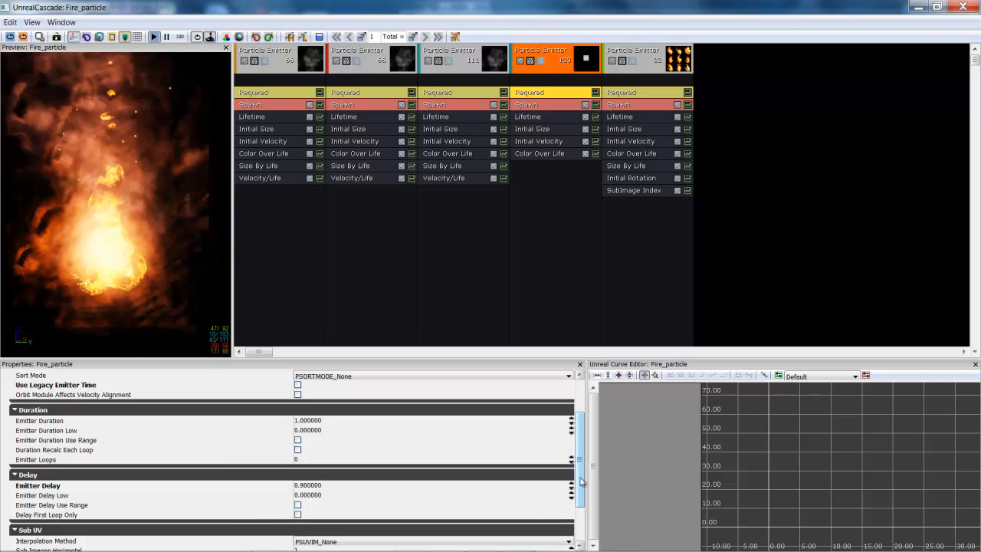
left_click(326, 488)
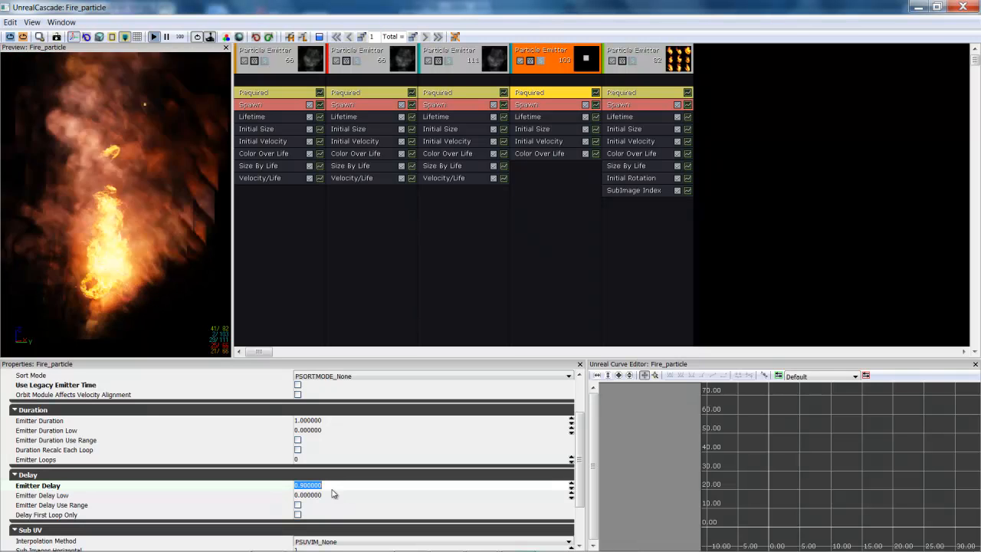
left_click_drag(141, 180, 153, 160)
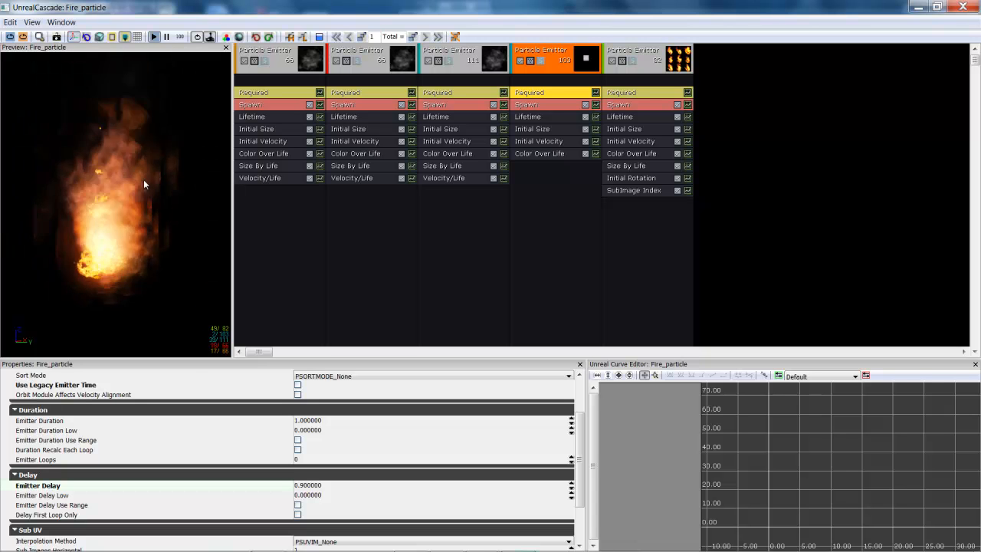
Examine the crackle emitter's Spawn, Lifetime, Initial Size, Initial Velocity and Color Over Life modules.
left_click(527, 104)
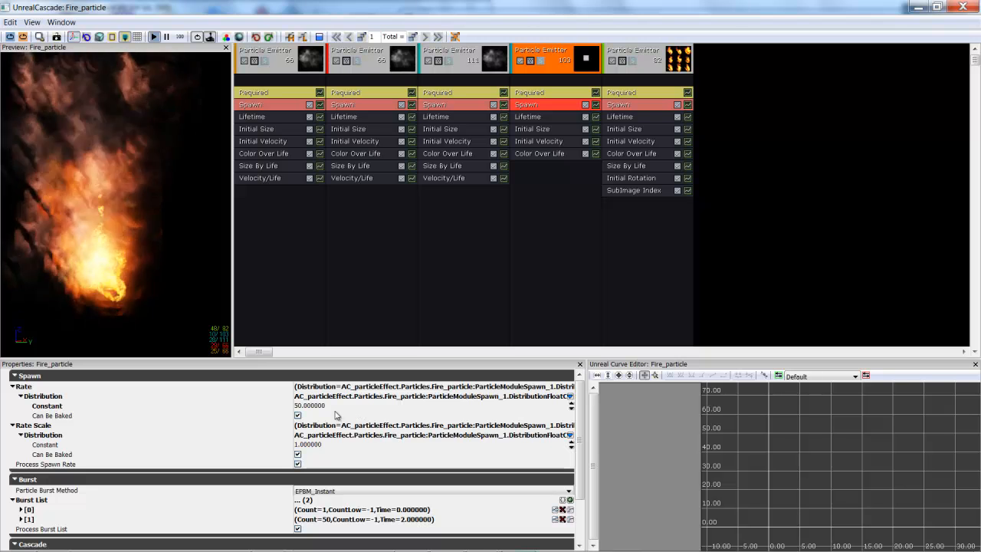
left_click(547, 117)
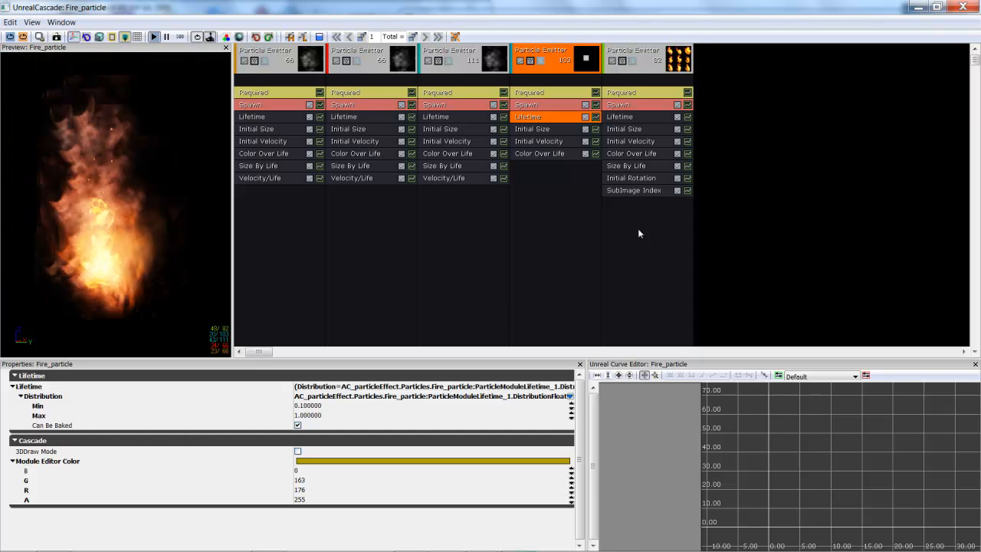
left_click(541, 128)
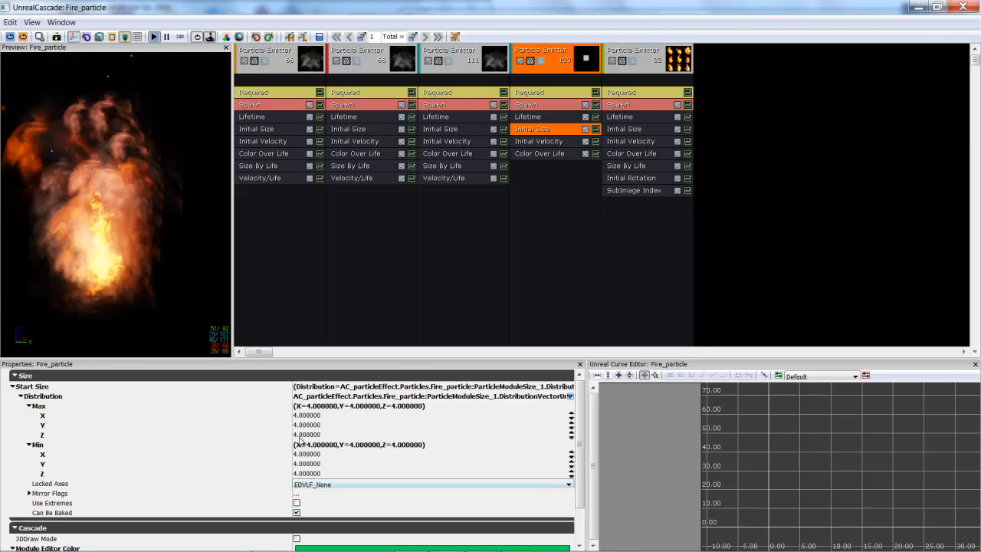
left_click(540, 141)
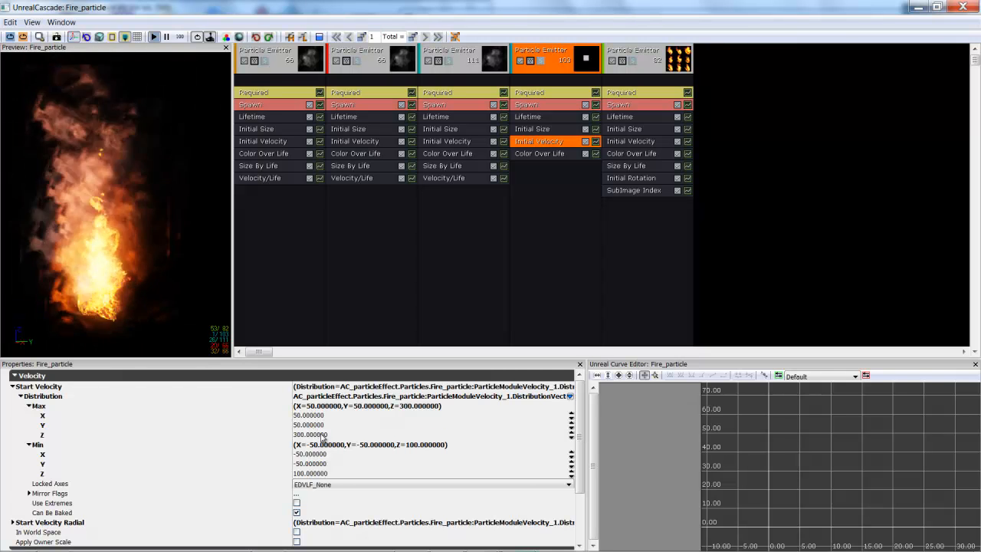
left_click(549, 154)
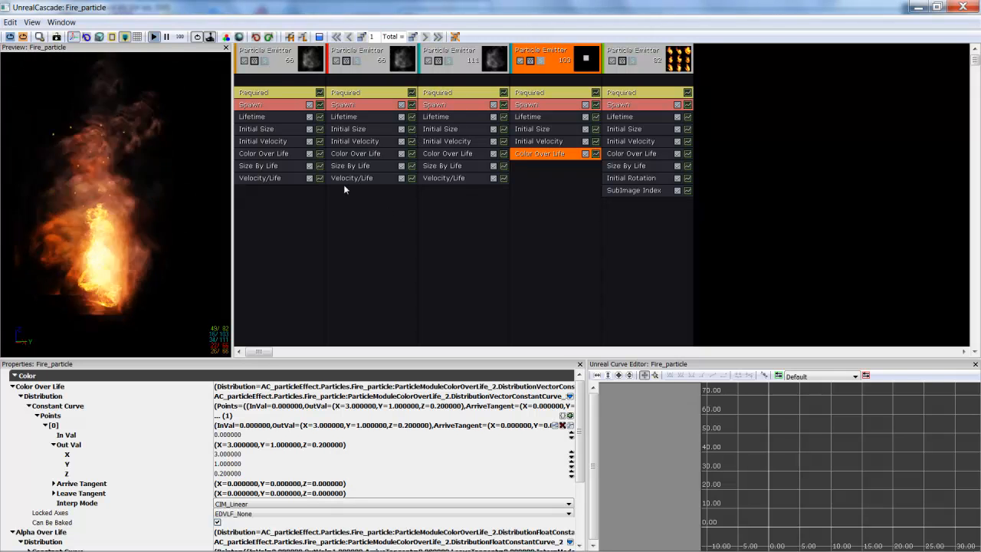
Look over the three smoke emitters and examine the first one's Lifetime and Required settings, including its material.
left_click(285, 68)
left_click(381, 67)
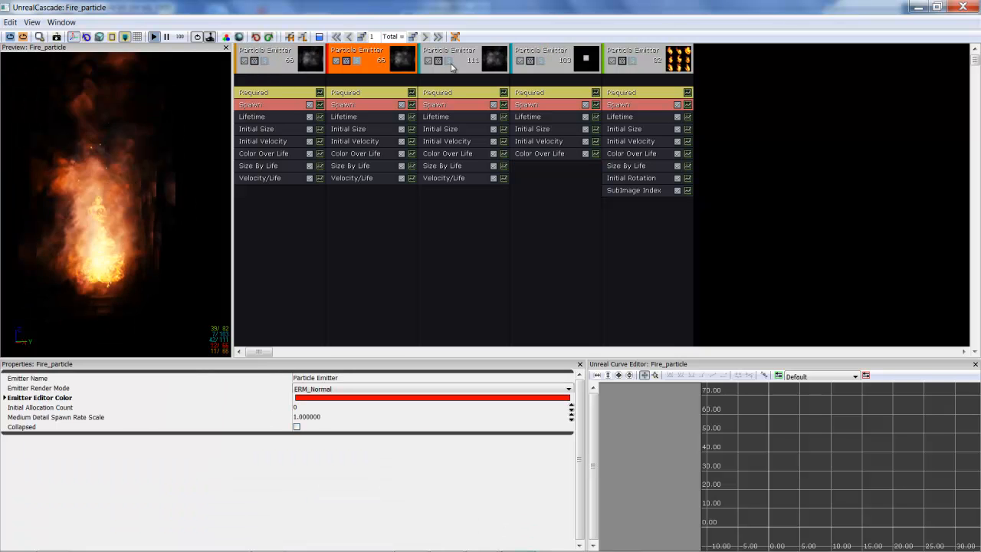
left_click(451, 71)
left_click(295, 72)
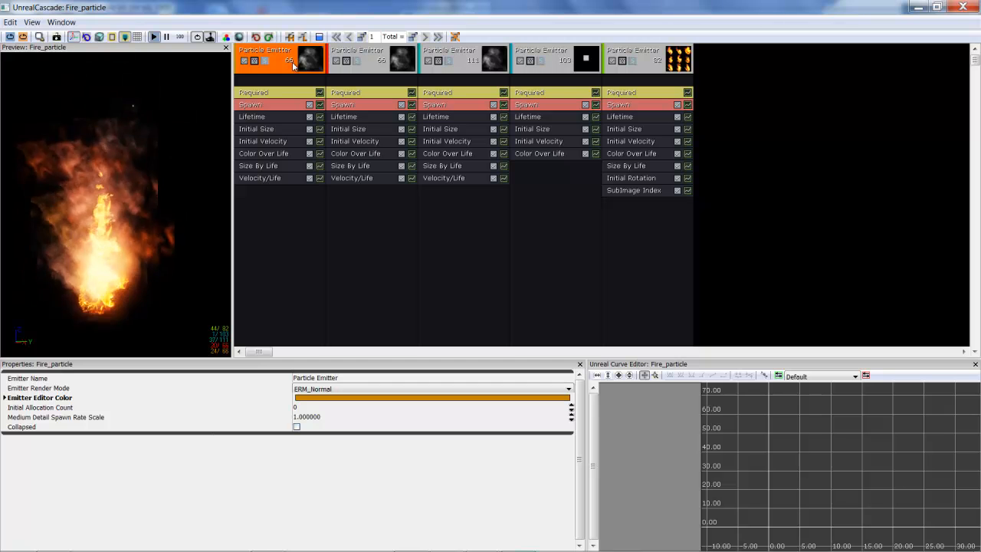
left_click(280, 118)
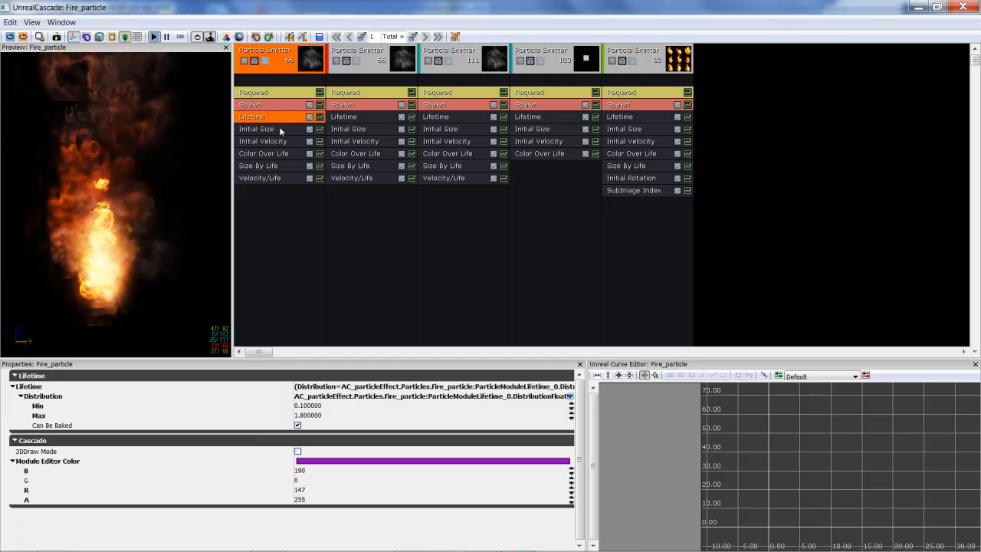
left_click(283, 95)
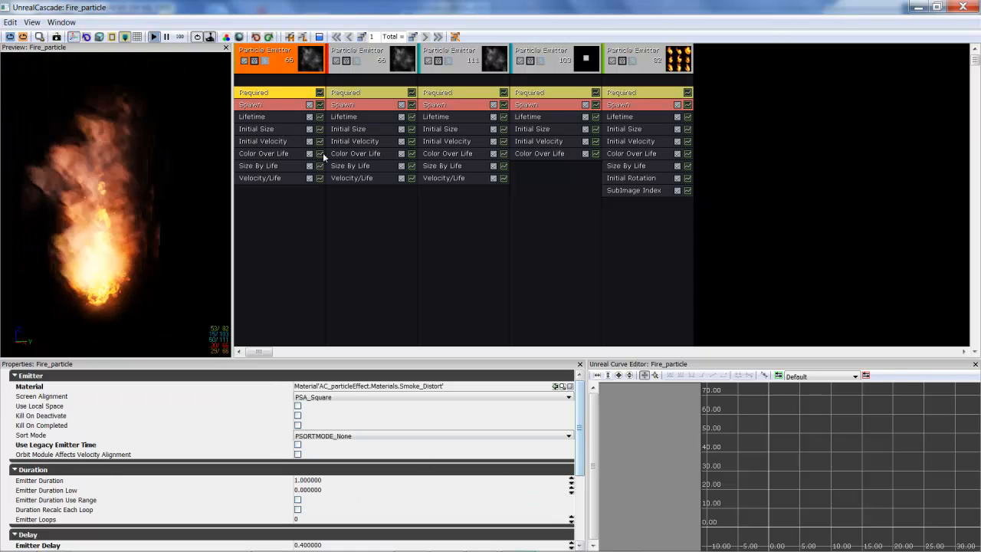
Compare the Spawn rate and Rate Scale settings across the three smoke emitters.
left_click(282, 105)
left_click(350, 105)
left_click(272, 105)
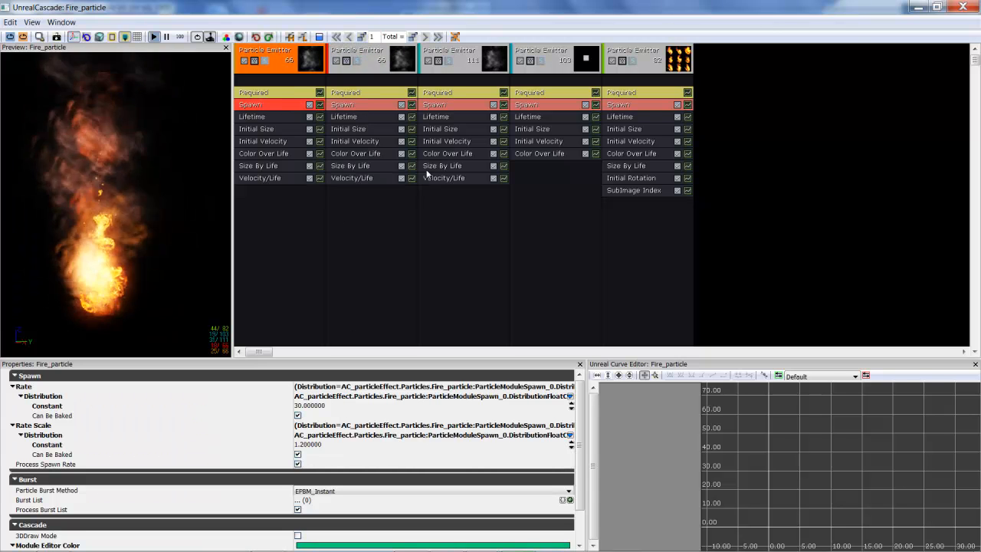
left_click(430, 107)
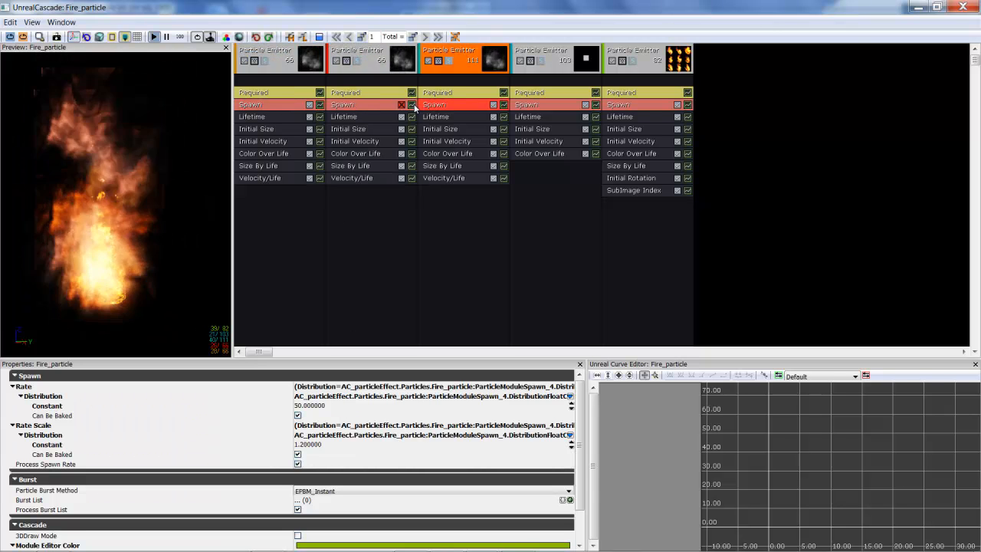
left_click(373, 108)
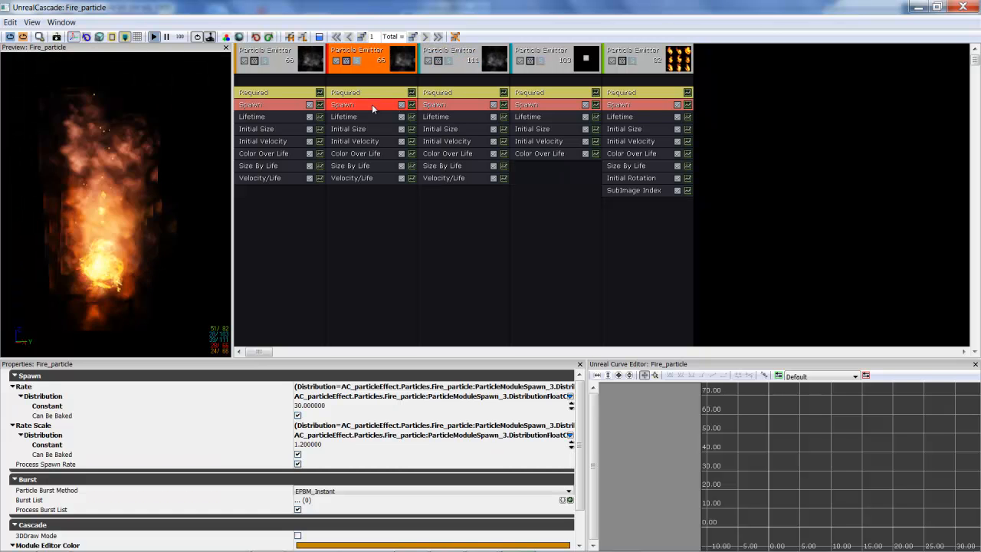
left_click(428, 108)
left_click(275, 105)
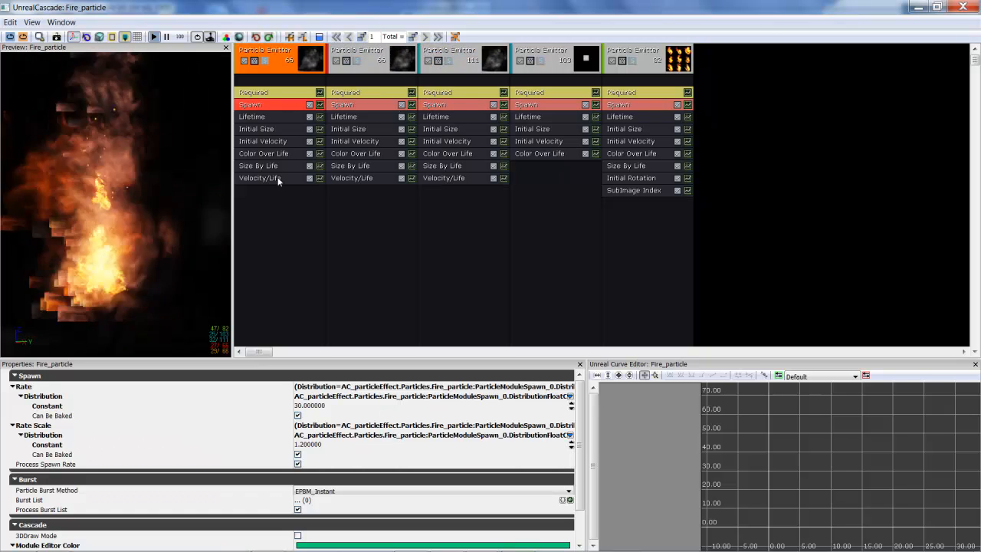
Compare the minimum and maximum Lifetime values across the three smoke emitters.
left_click(251, 118)
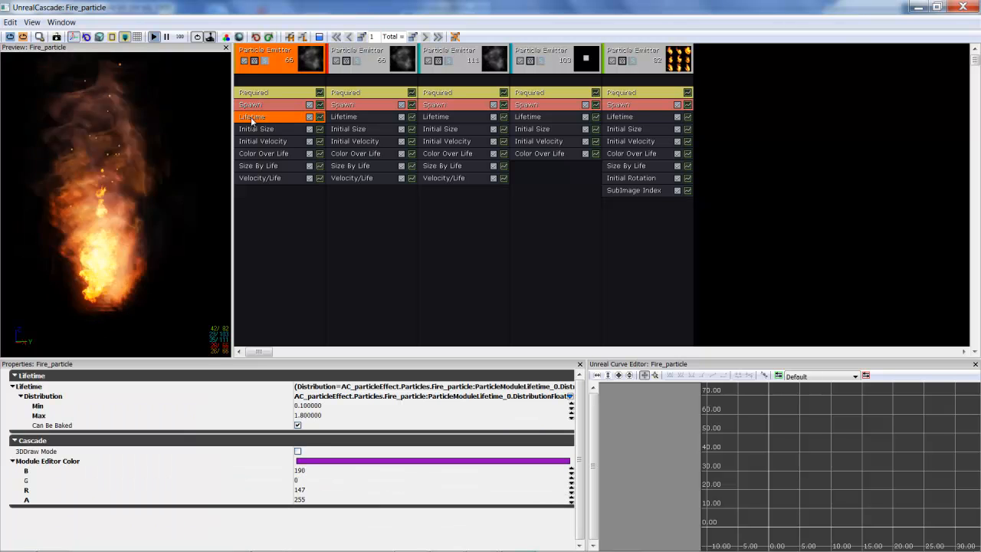
left_click(354, 119)
left_click(438, 119)
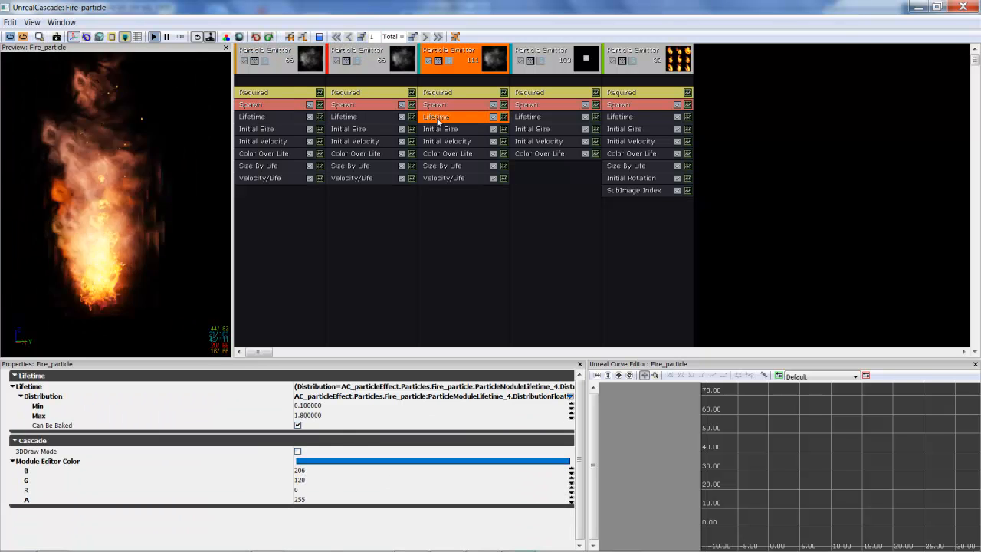
Compare the maximum and minimum Initial Size values across the three smoke emitters.
left_click(282, 117)
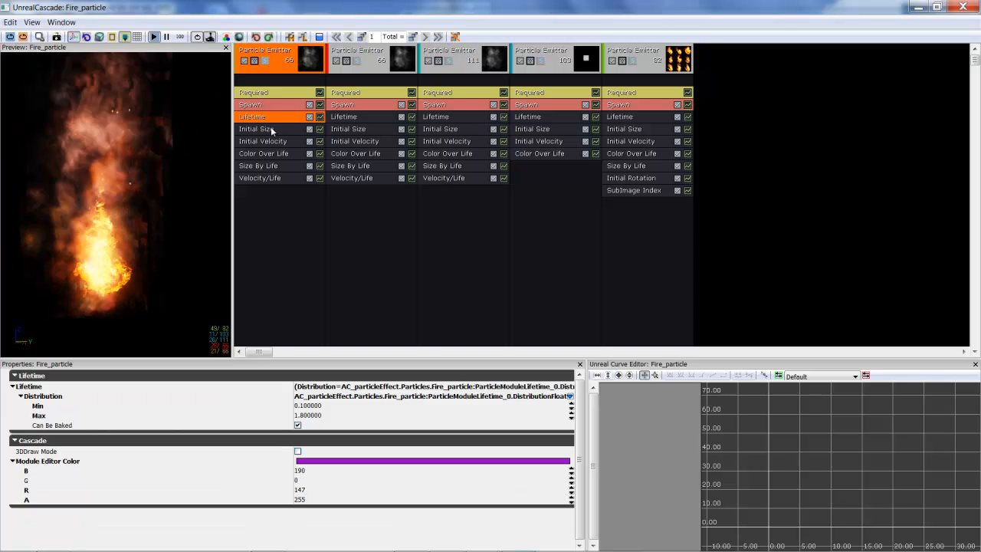
left_click(270, 129)
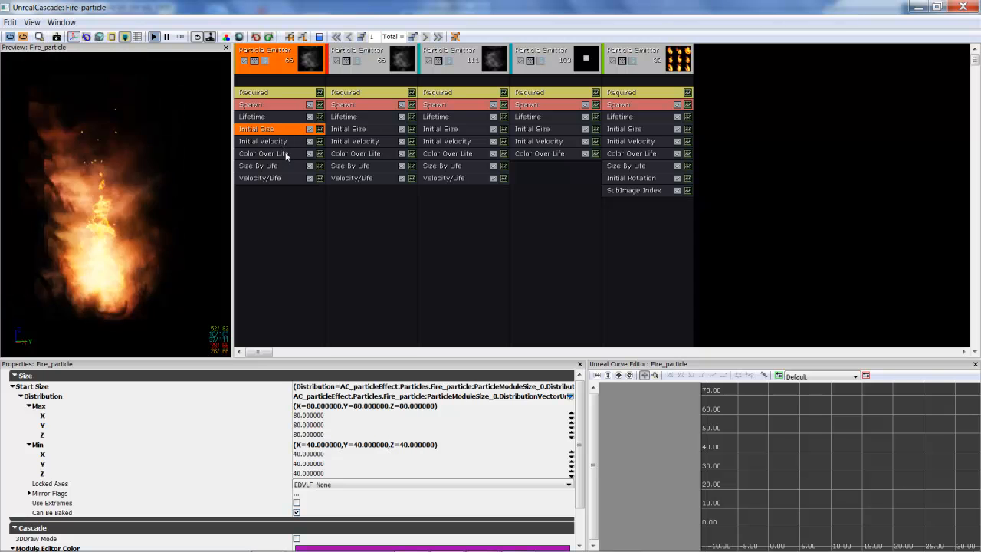
left_click(364, 116)
left_click(365, 128)
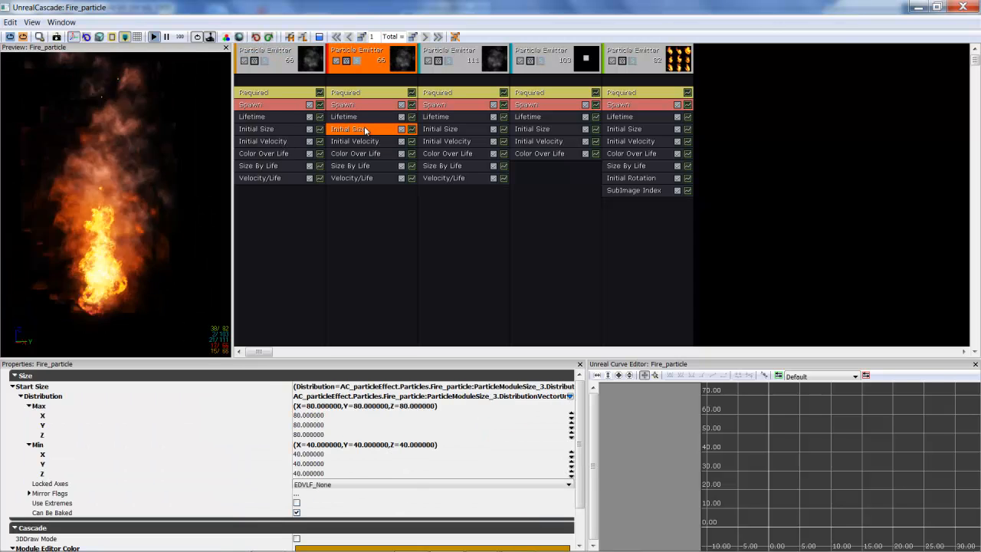
left_click(439, 131)
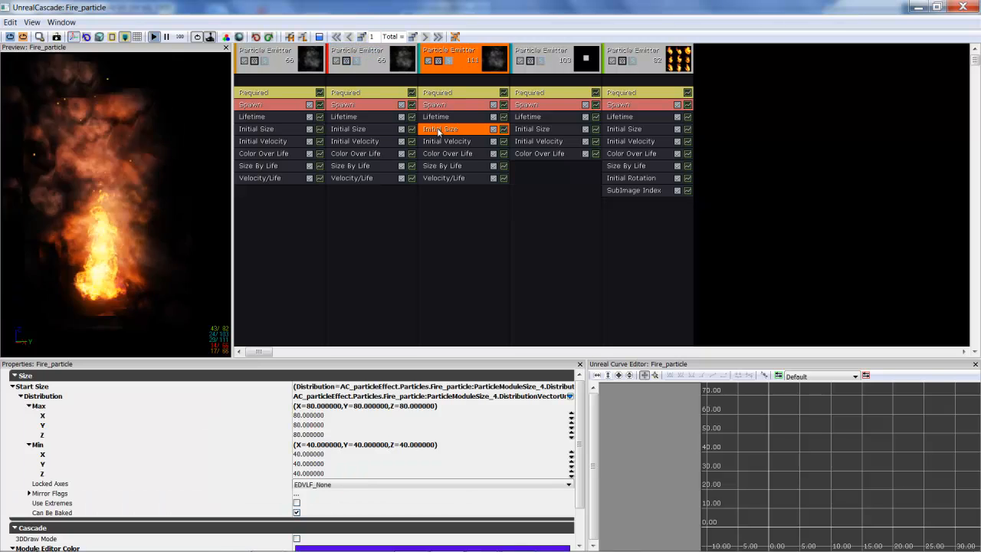
Compare Lifetime on the second and first smoke emitters and view the commands for duplicating an emitter.
left_click(347, 118)
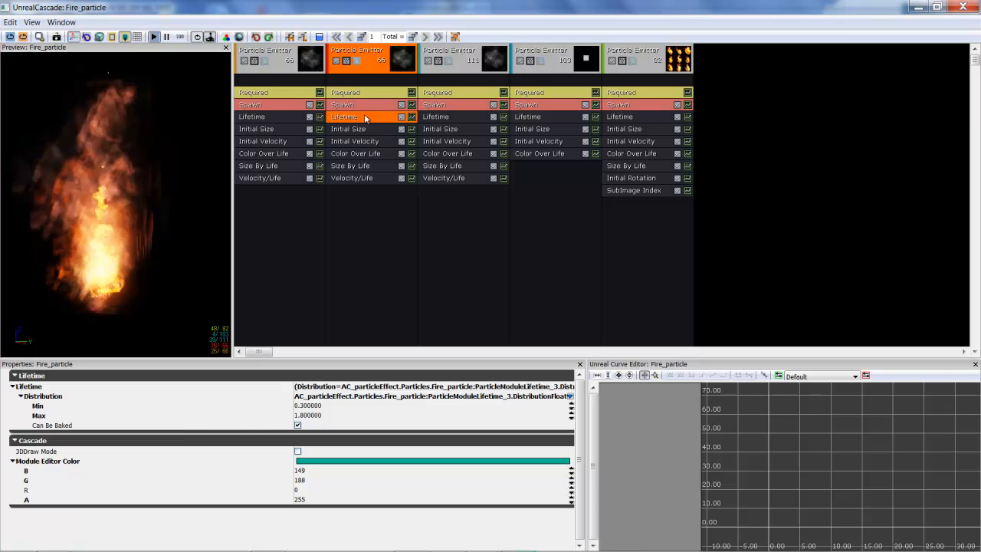
left_click(288, 116)
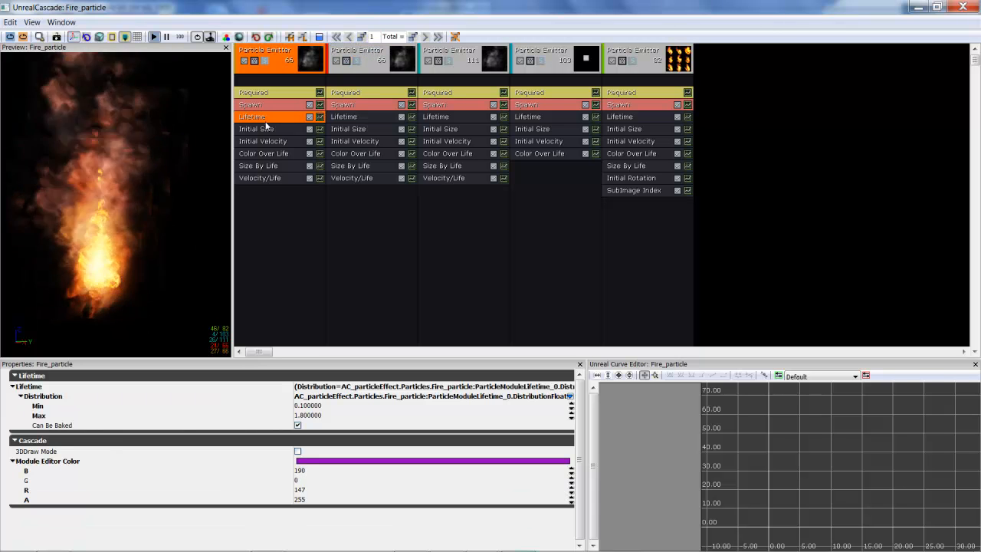
right_click(285, 55)
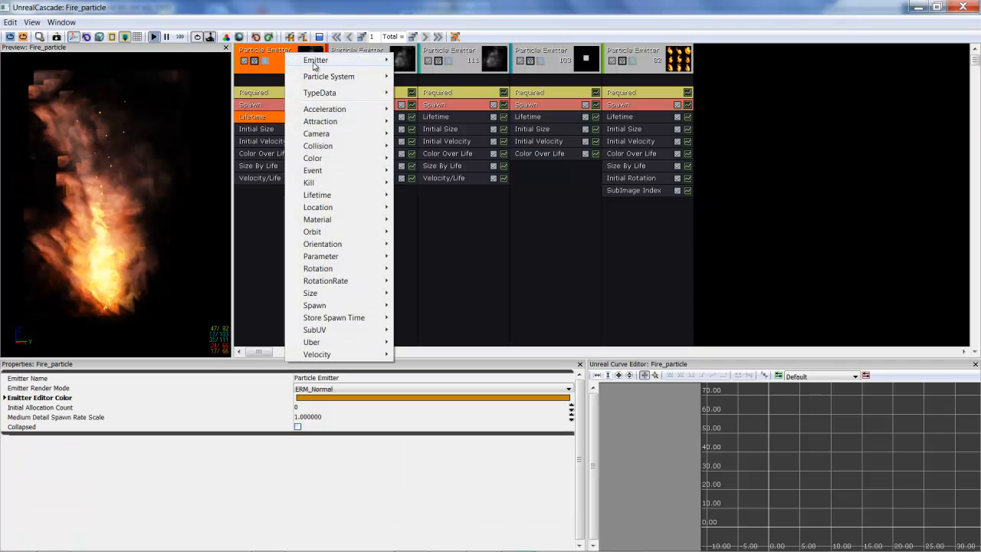
mouse_move(322, 66)
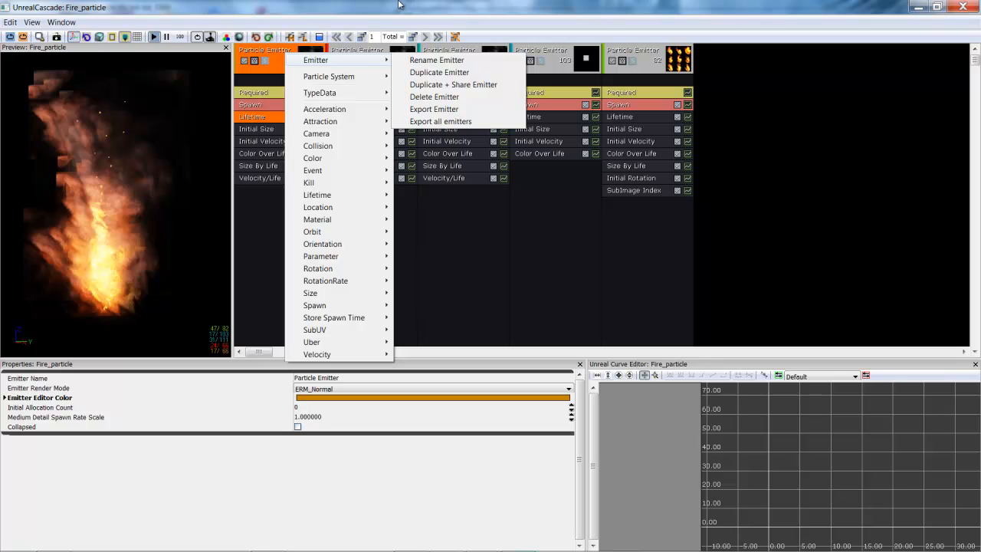
left_click(315, 66)
left_click(368, 69)
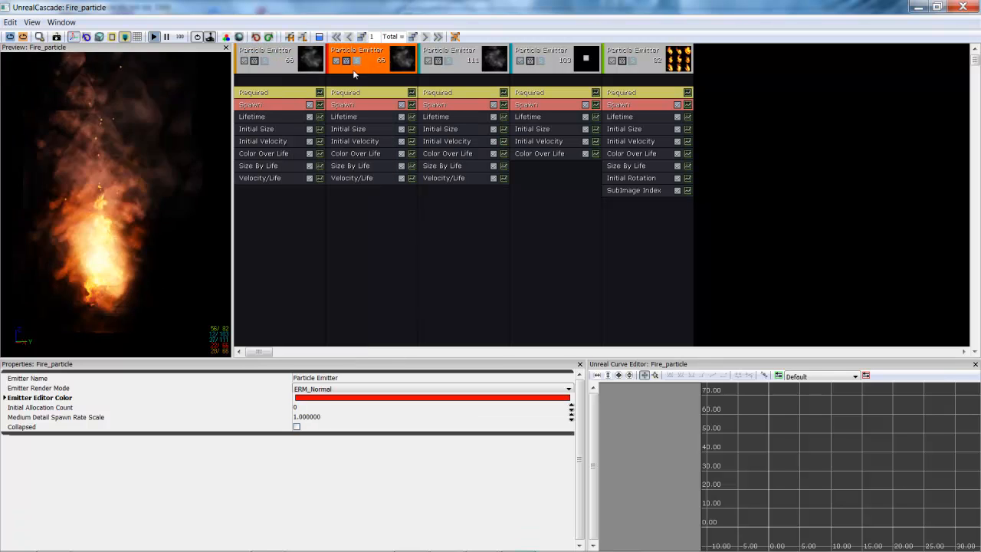
Recheck Lifetime on the first two smoke emitters and view the third one's Spawn settings.
left_click(356, 120)
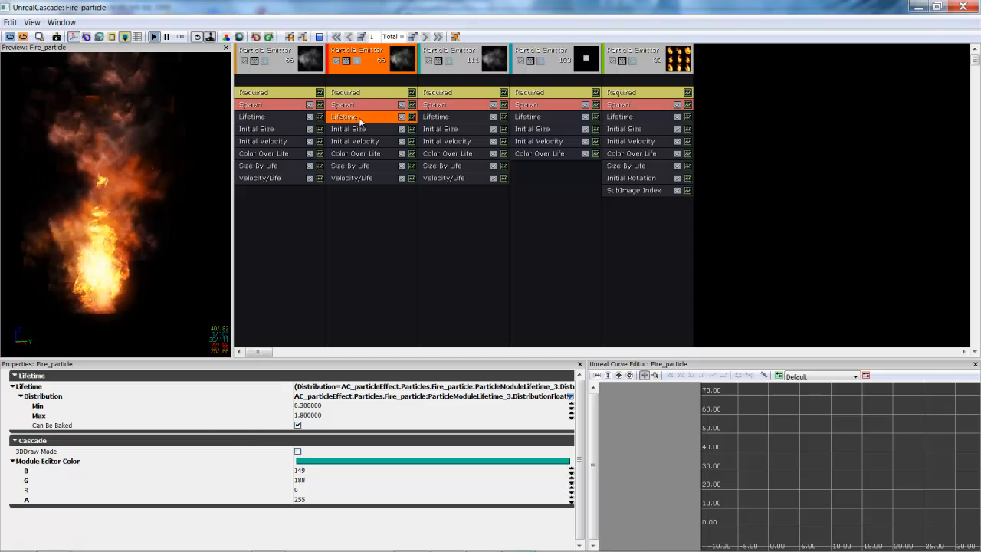
left_click(290, 120)
left_click(356, 117)
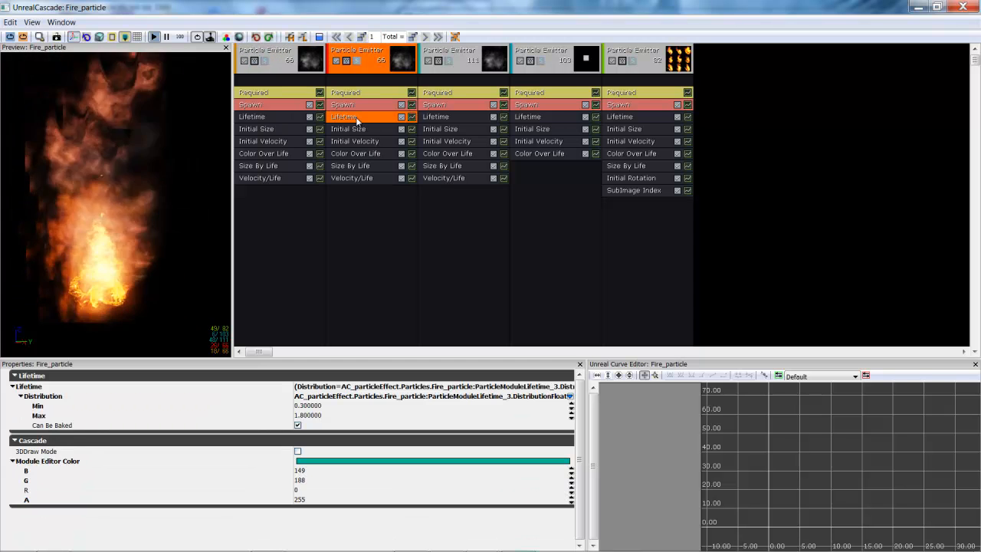
left_click(441, 107)
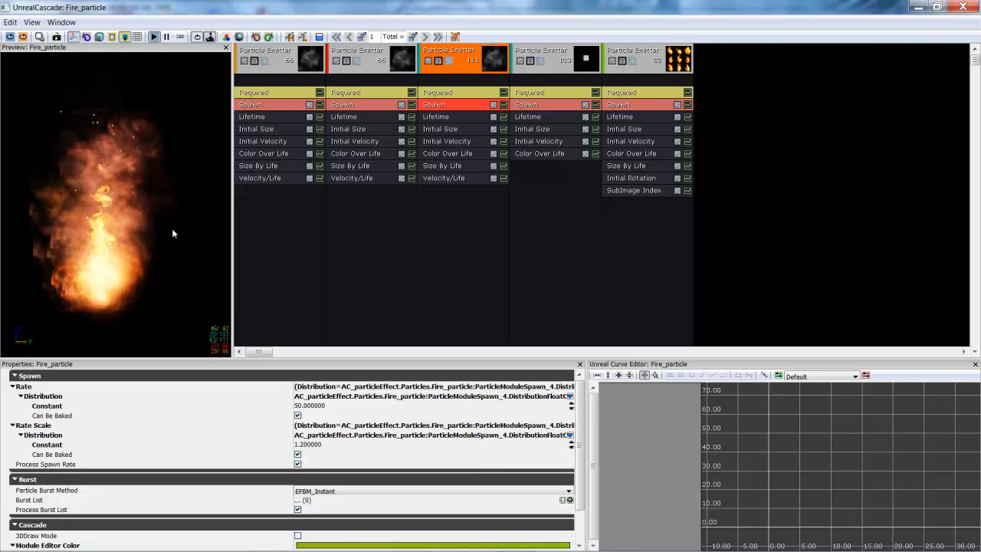
Examine Color Over Life on the first smoke emitter and Velocity/Life on the first two.
left_click(278, 152)
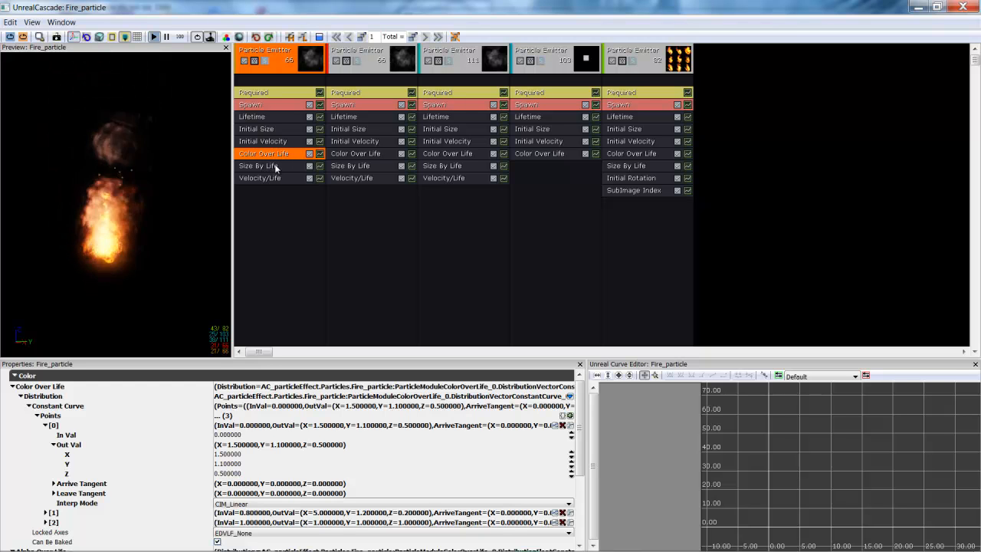
left_click(284, 178)
left_click(357, 179)
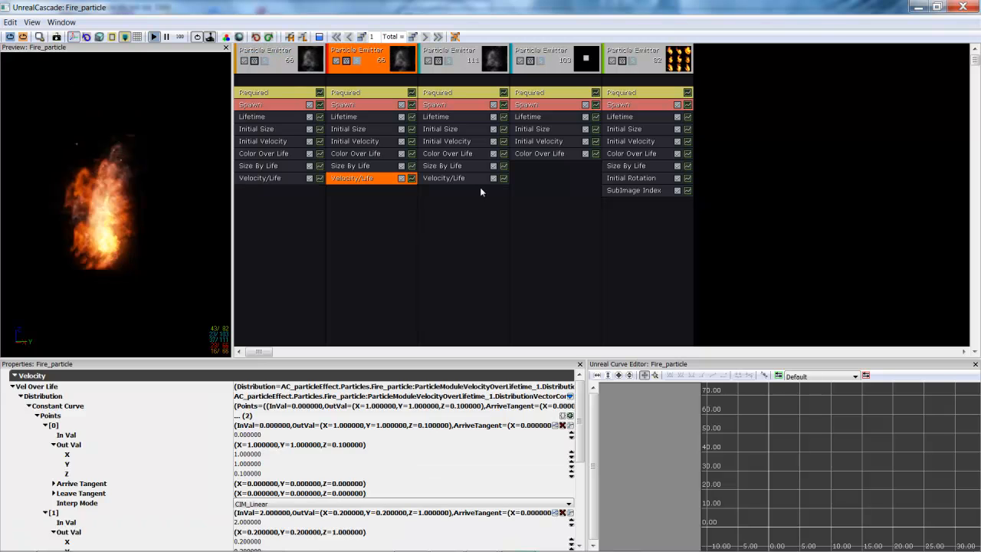
left_click(276, 178)
left_click(274, 155)
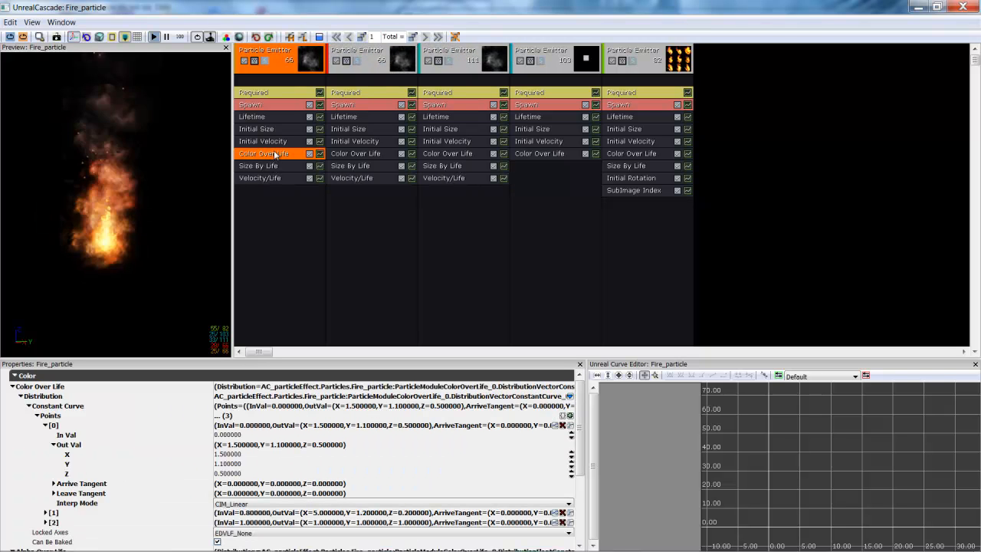
Review the module categories available for the first smoke emitter and return to its Color Over Life settings.
right_click(278, 197)
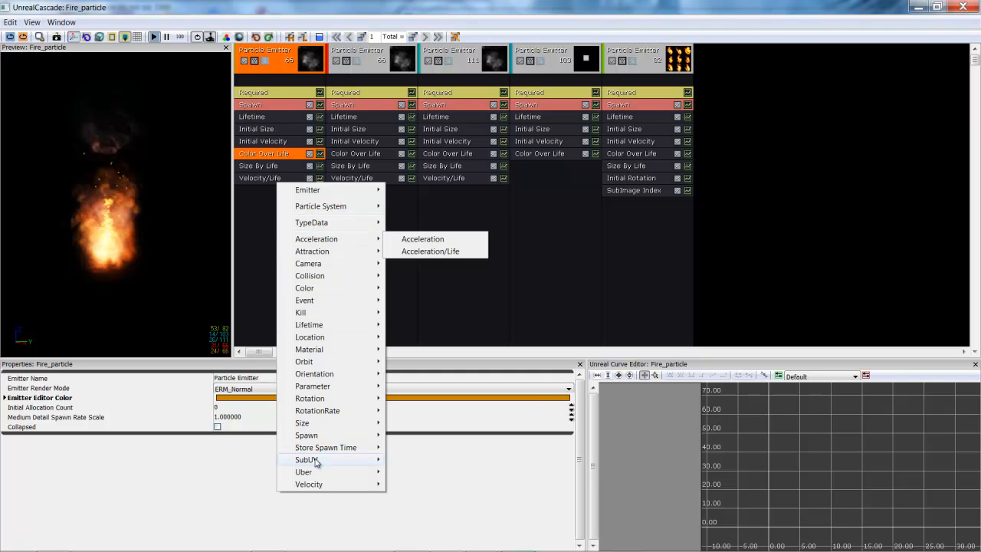
mouse_move(319, 487)
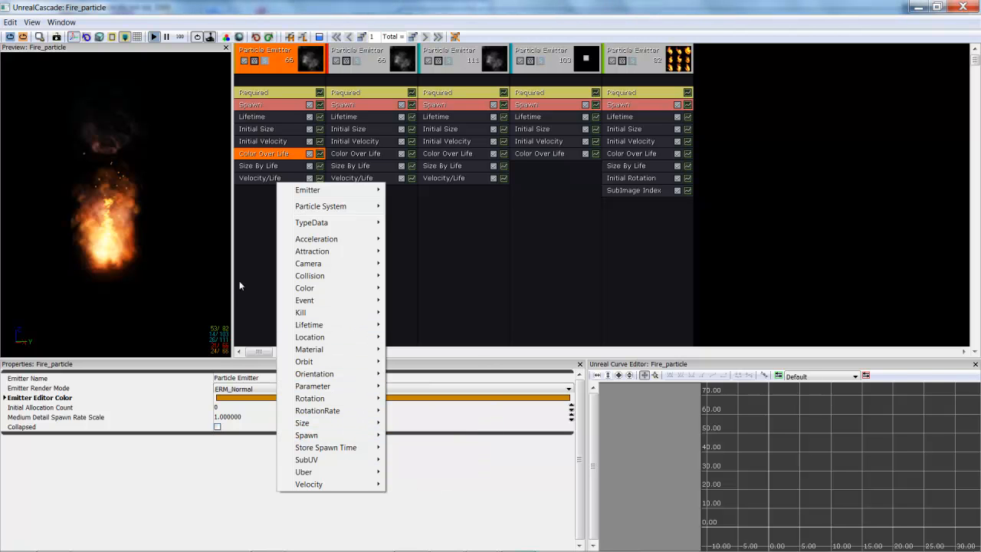
left_click(253, 230)
left_click(271, 153)
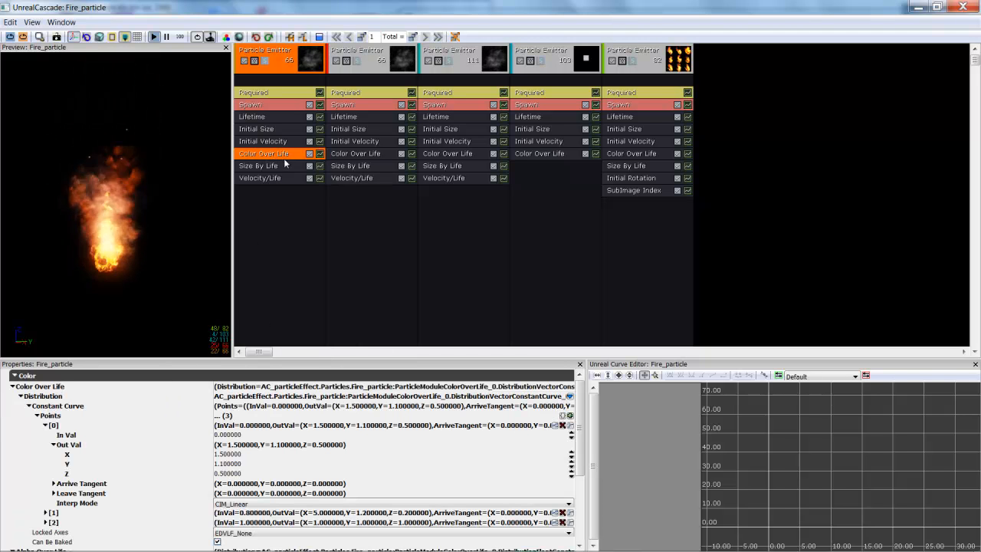
Solo the first smoke emitter in the preview and display its Color Over Life curve points.
left_click(264, 61)
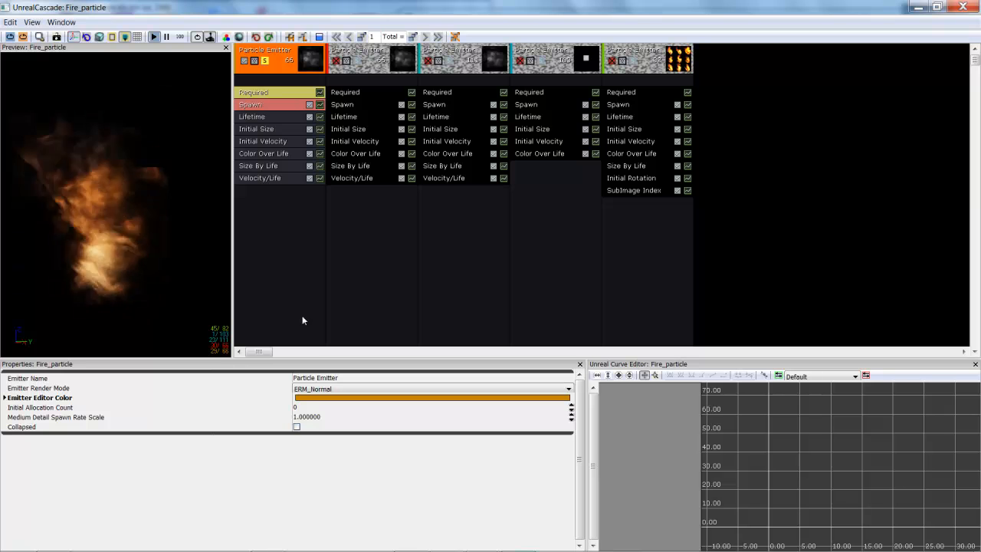
left_click(264, 153)
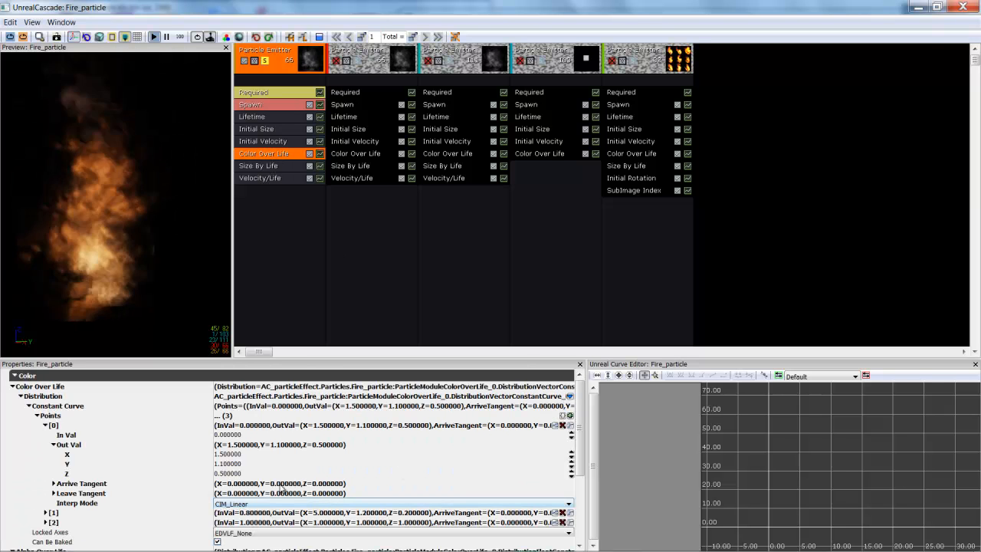
scroll(586, 434, "down", 1)
scroll(586, 434, "down", 1)
scroll(594, 428, "up", 2)
mouse_move(599, 420)
left_mouse_down()
mouse_move(606, 407)
mouse_move(596, 418)
left_mouse_up()
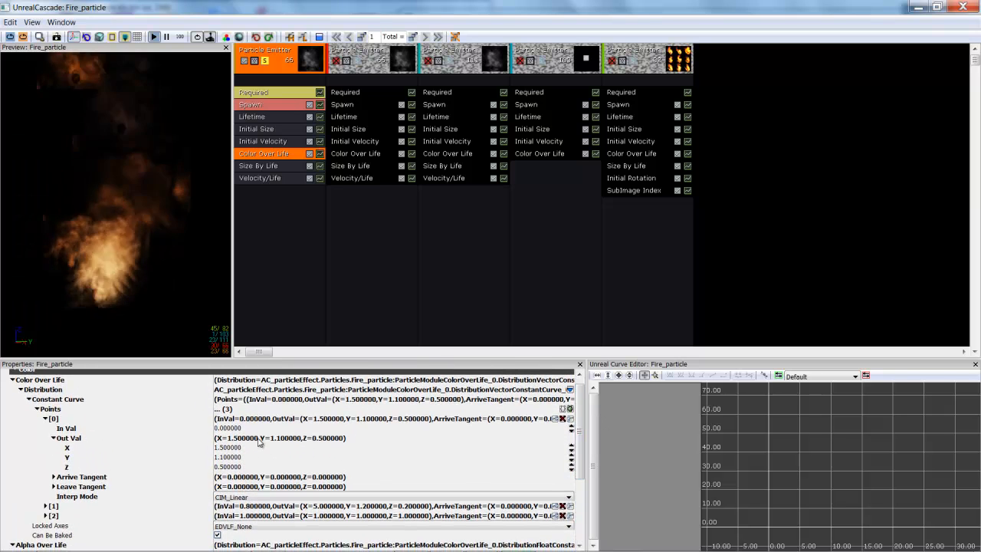
Examine the In Val and the X, Y and Z Out Val of Color Over Life point [0].
left_click(226, 428)
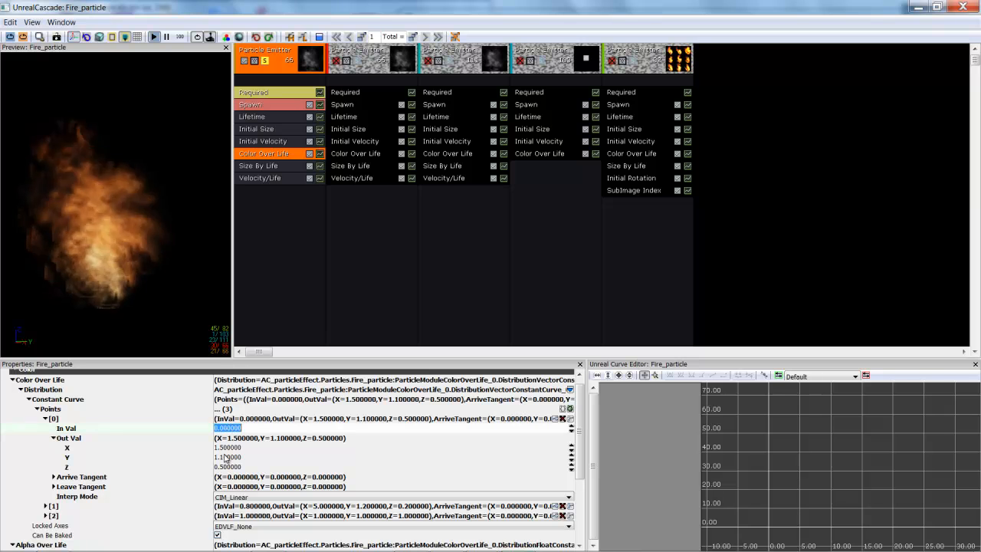
left_click(227, 447)
left_click(227, 457)
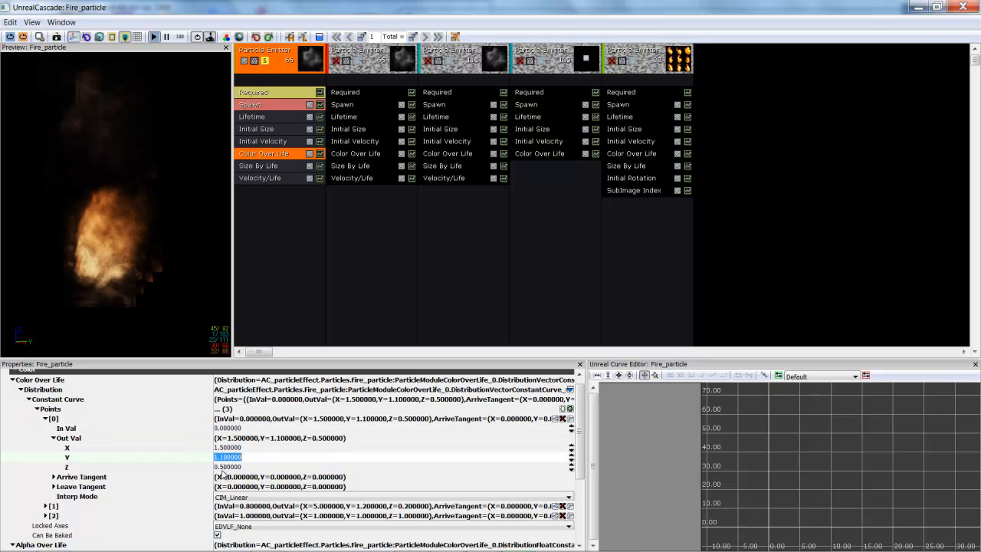
left_click(223, 467)
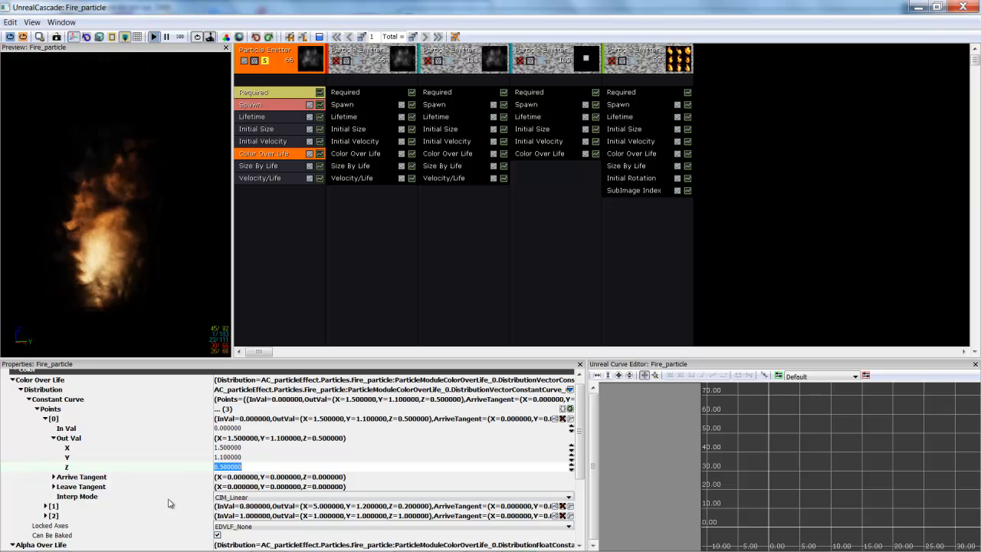
Expand Color Over Life point [1] and its Out Val to examine the X, Y and Z values.
left_click(46, 507)
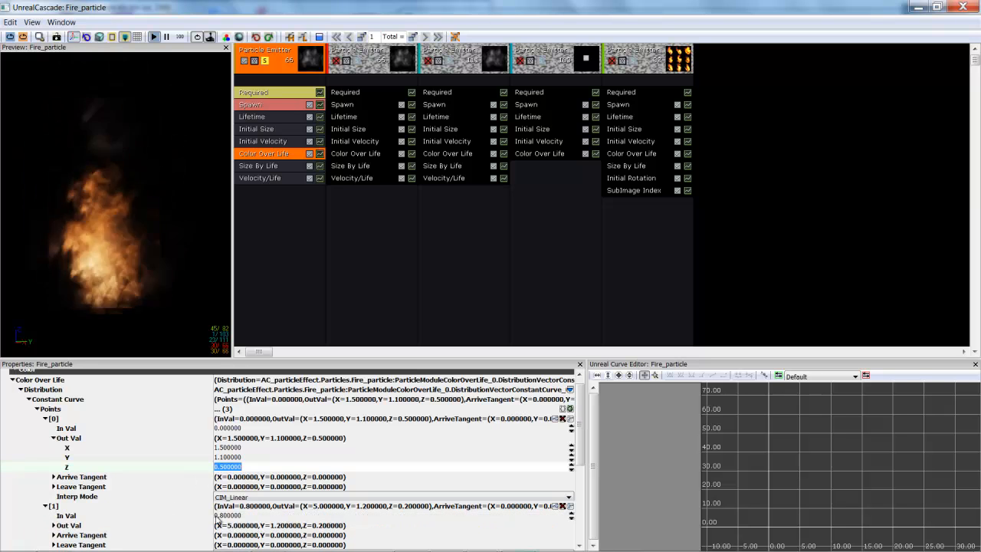
left_click(54, 525)
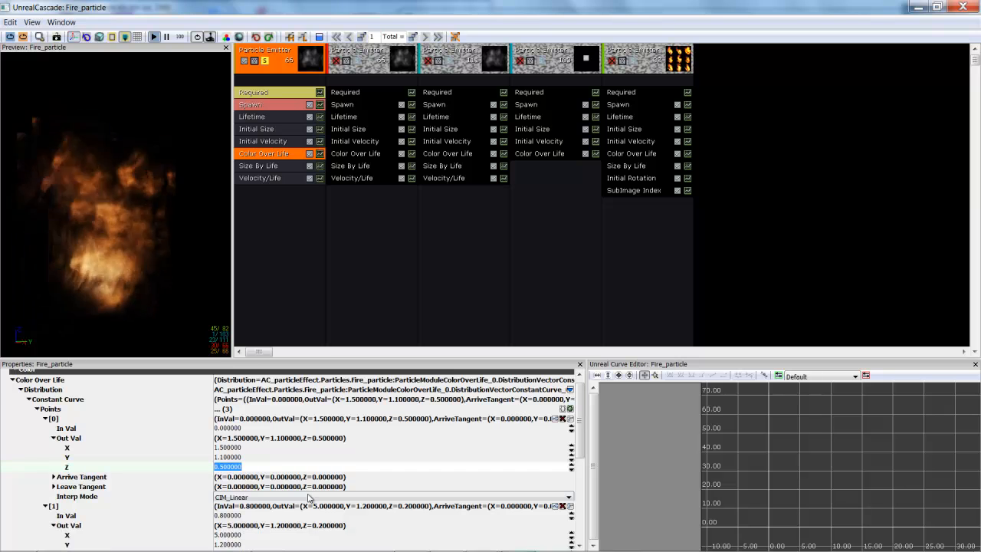
scroll(482, 391, "down", 2)
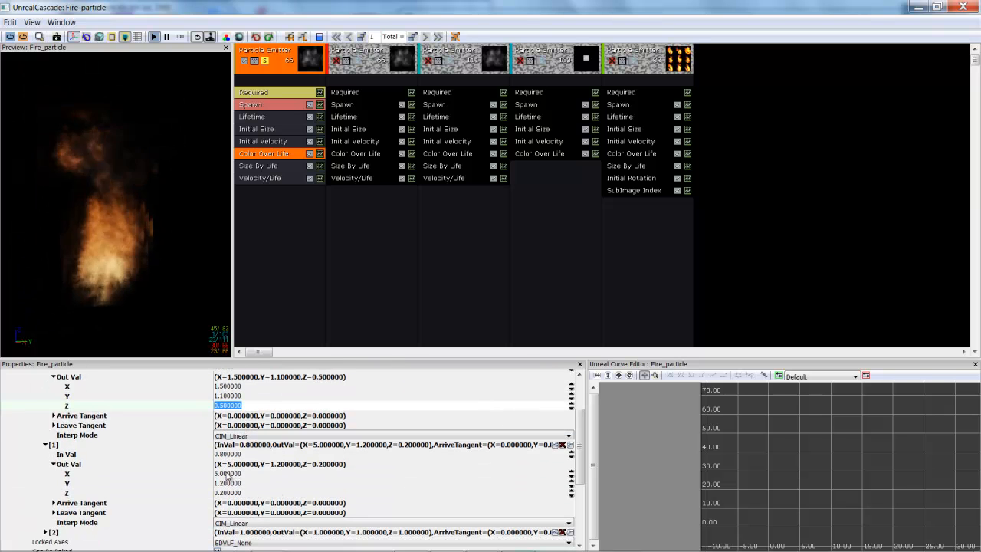
left_click(227, 473)
left_click(227, 482)
left_click(226, 492)
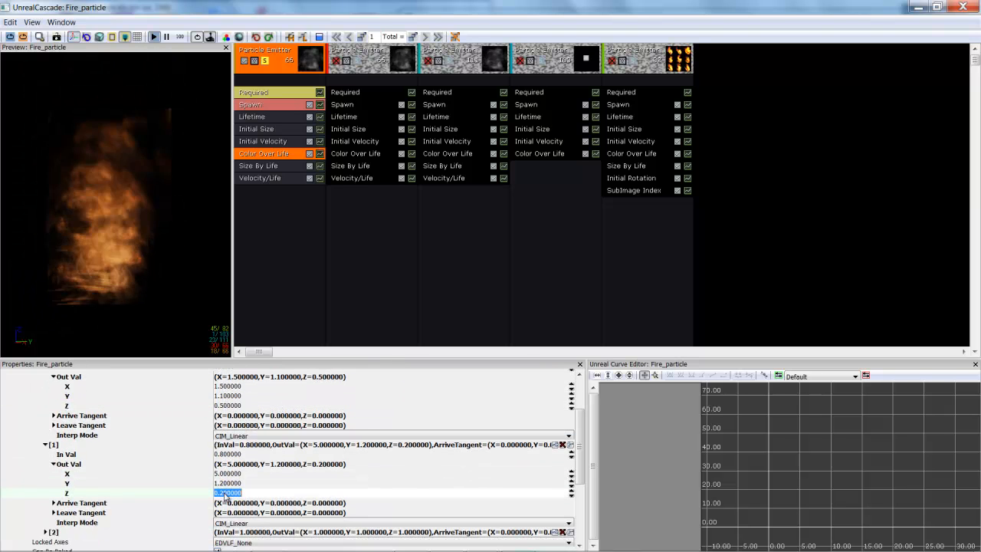
Expand Color Over Life point [2] and its Out Val and compare it with point [1].
scroll(188, 499, "down", 1)
left_click(46, 502)
scroll(61, 494, "down", 1)
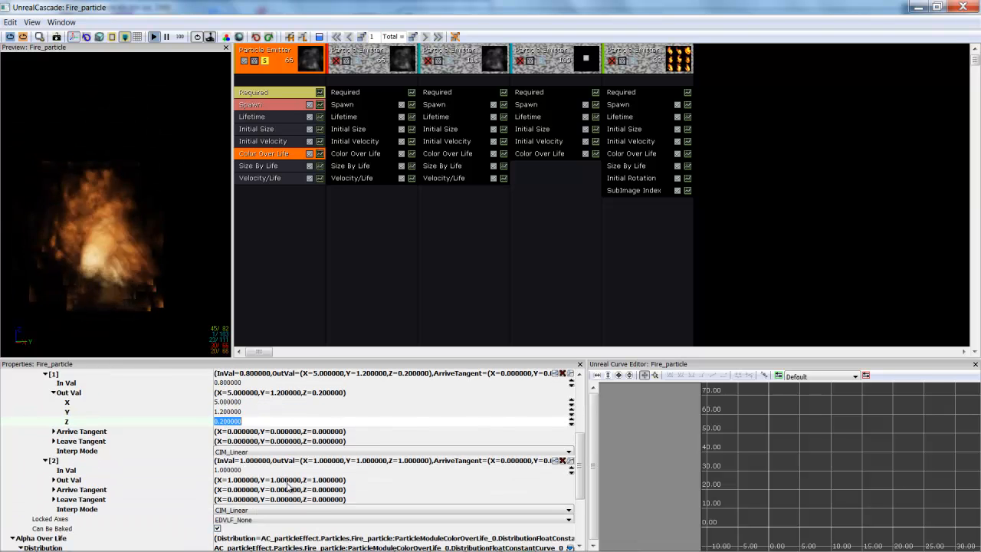
left_click(54, 480)
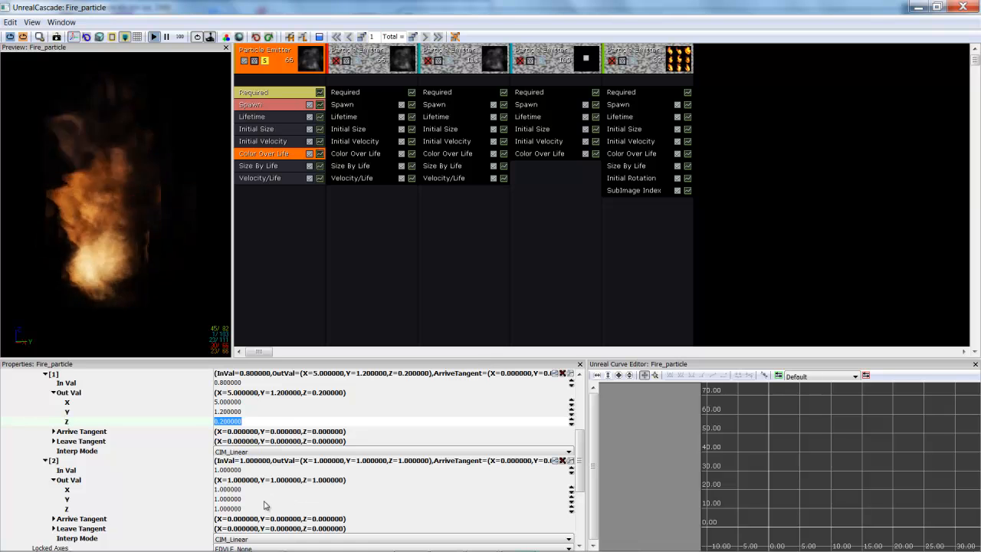
scroll(247, 499, "up", 1)
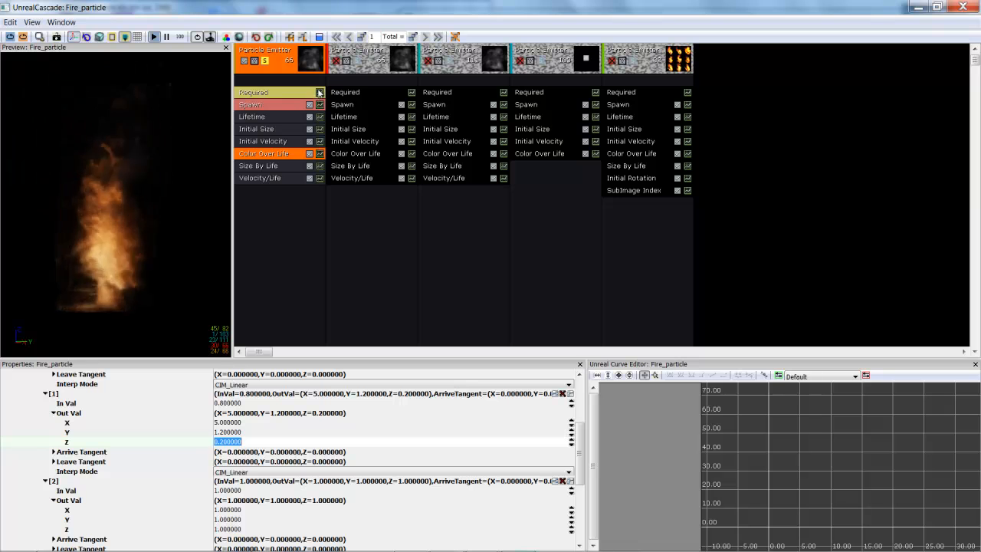
Solo only the second smoke emitter in the preview and display its Color Over Life curve points.
left_click(357, 63)
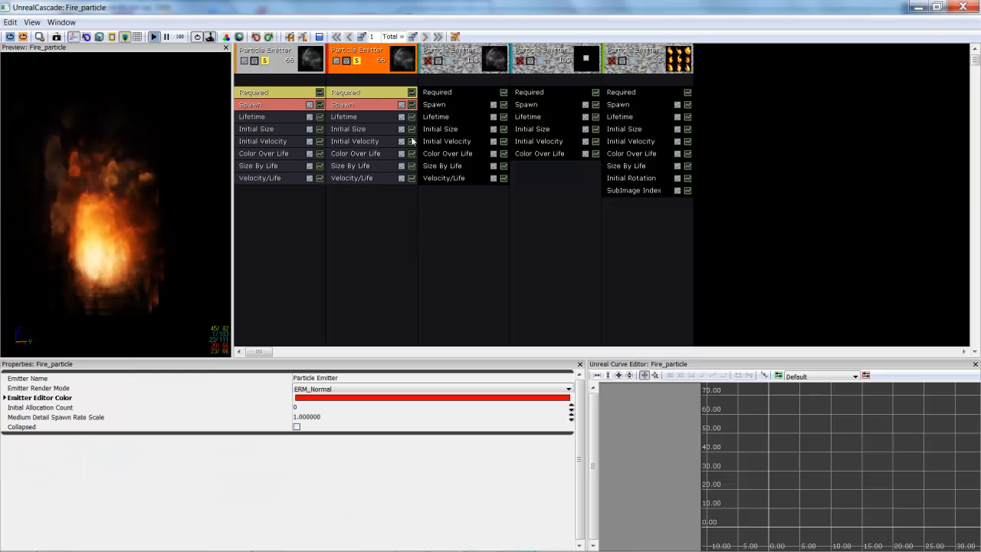
left_click(357, 61)
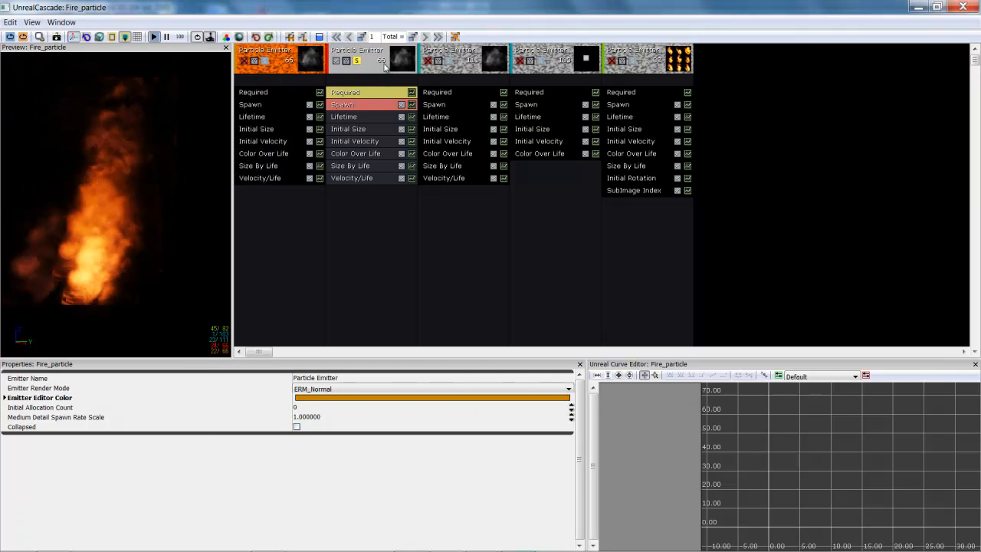
left_click(370, 175)
left_click(355, 153)
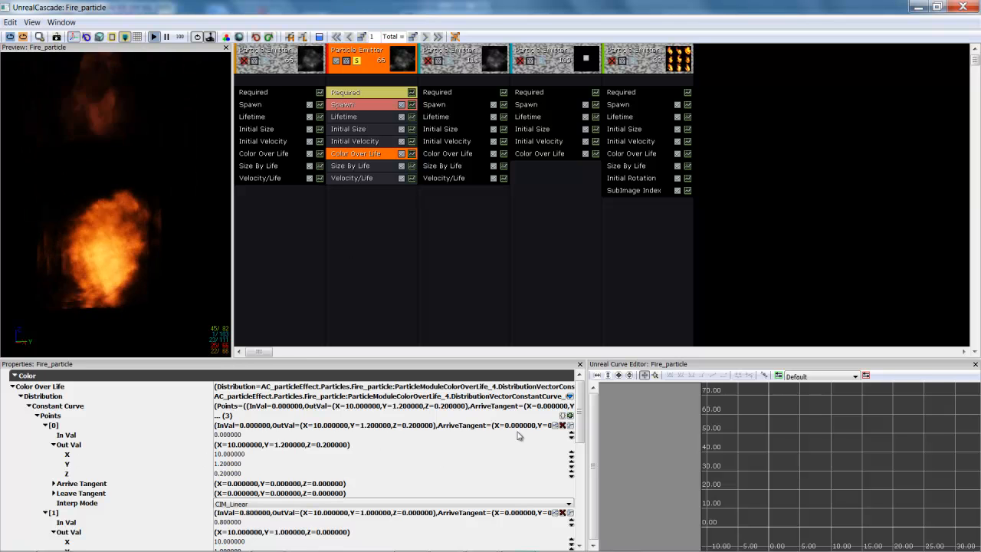
Examine the In Val and Out Val components of the second smoke emitter's Color Over Life points [0] and [1].
mouse_move(581, 423)
left_mouse_down()
mouse_move(587, 485)
mouse_move(582, 423)
left_mouse_up()
left_click(267, 403)
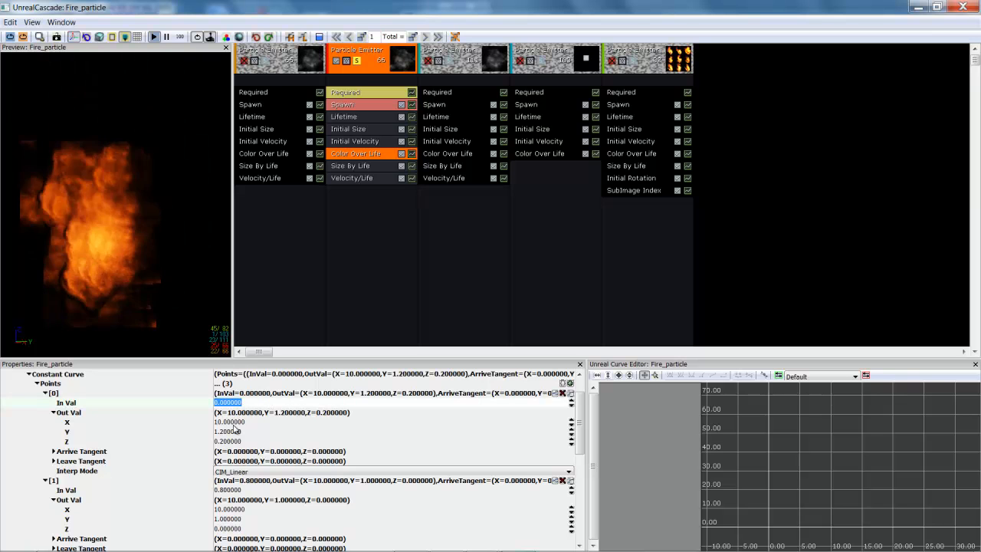
left_click(234, 423)
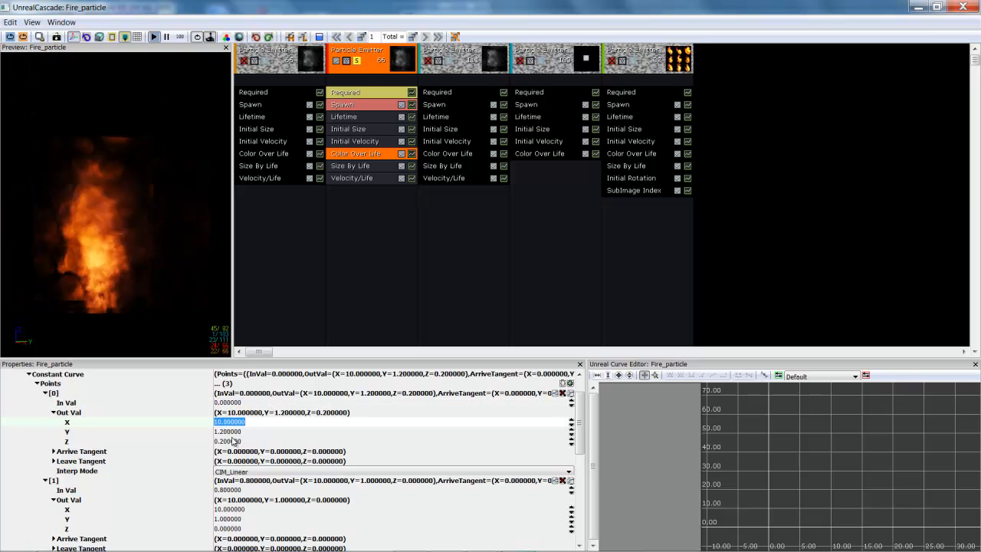
left_click(231, 442)
scroll(383, 459, "down", 3)
left_click(233, 409)
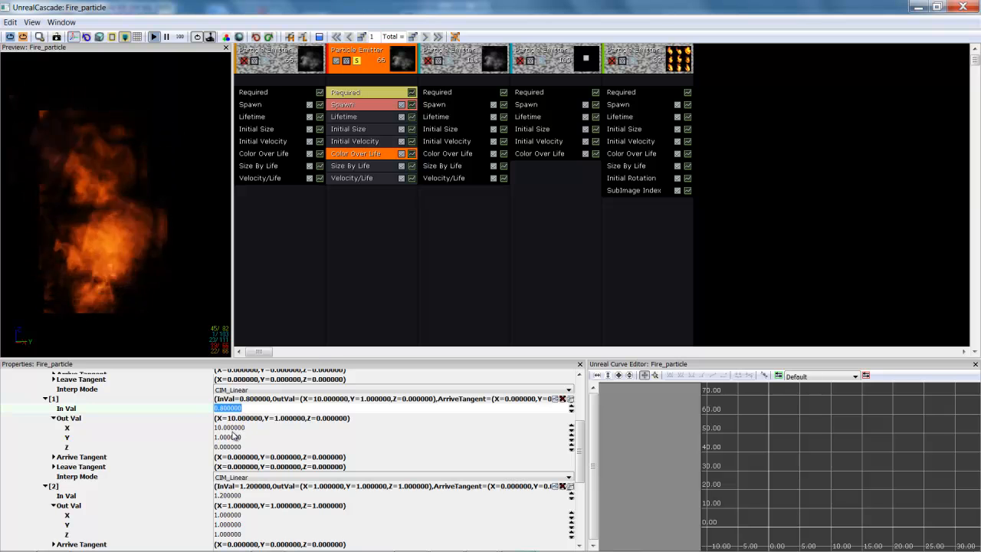
left_click(232, 437)
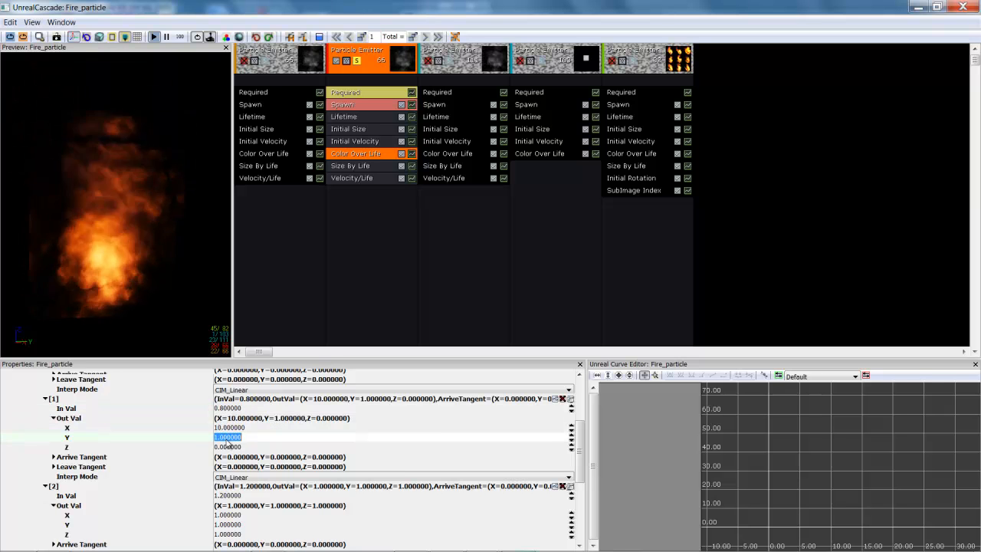
Examine the In Val and the X, Y and Z Out Val of the second smoke emitter's Color Over Life point [2].
scroll(578, 479, "down", 3)
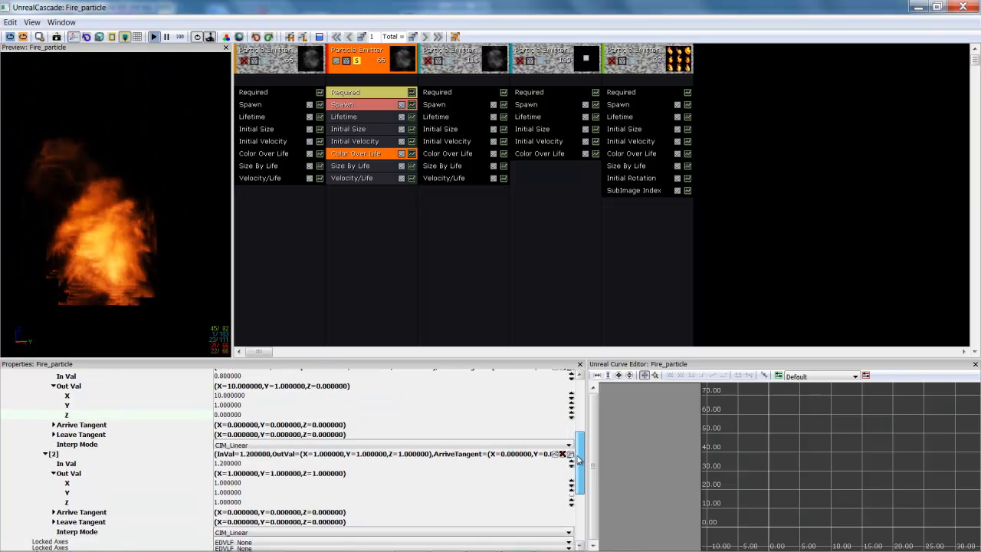
left_click(229, 409)
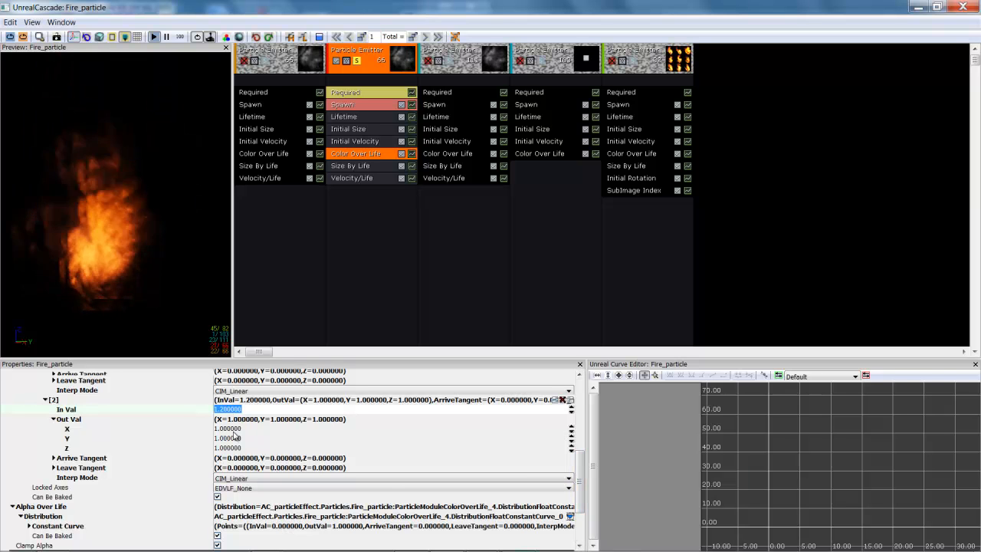
left_click(234, 432)
left_click(234, 437)
left_click(242, 447)
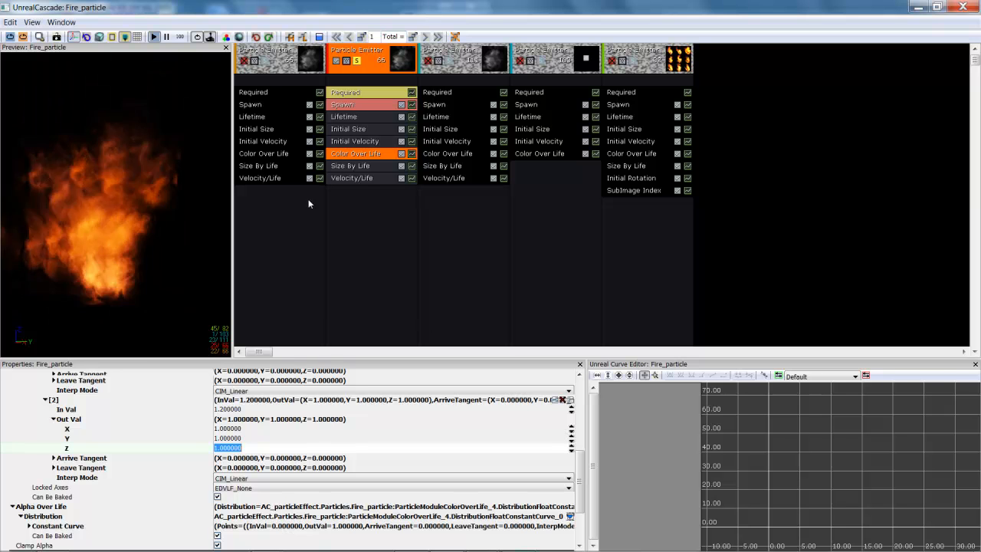
Switch the solo preview from the second to the third smoke emitter and display its Color Over Life curve points.
left_click(468, 69)
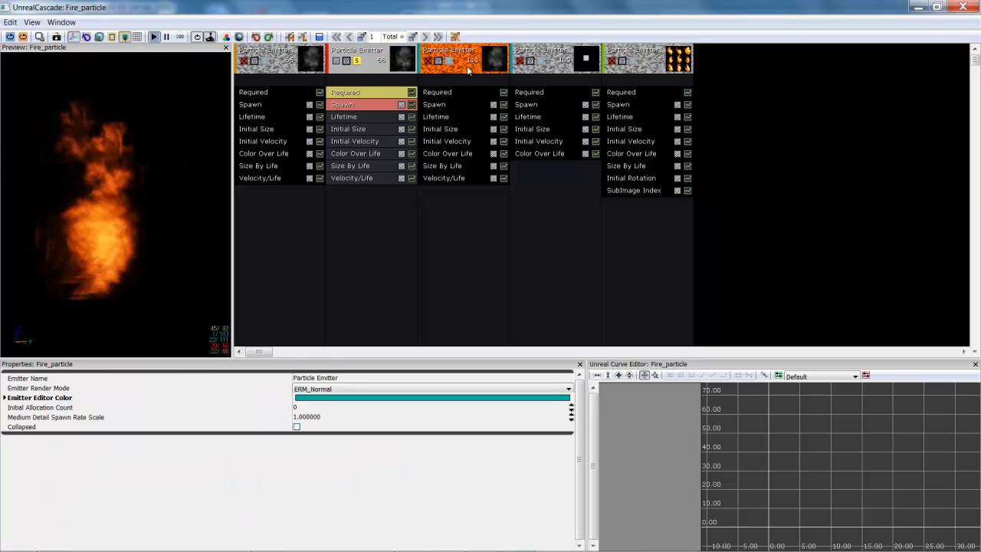
left_click(358, 60)
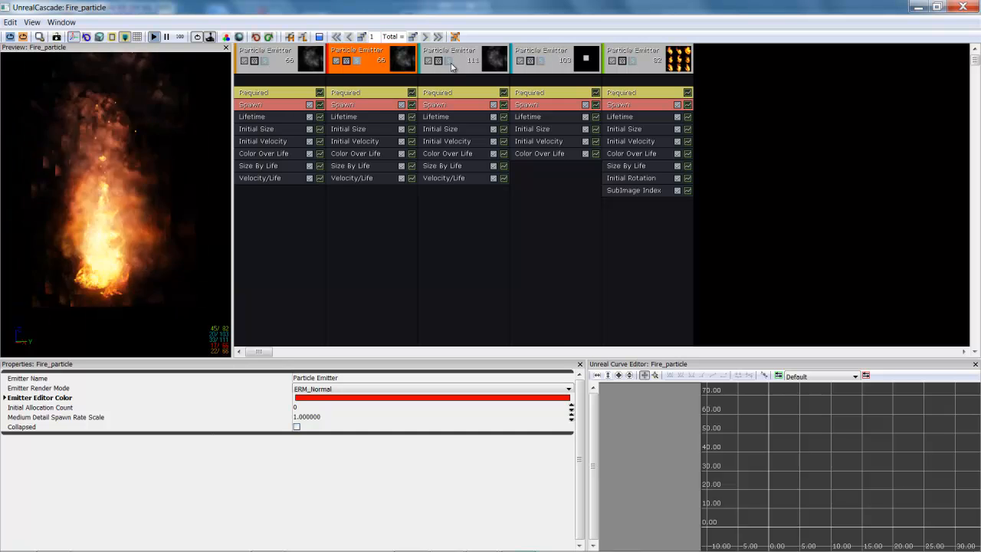
left_click(449, 61)
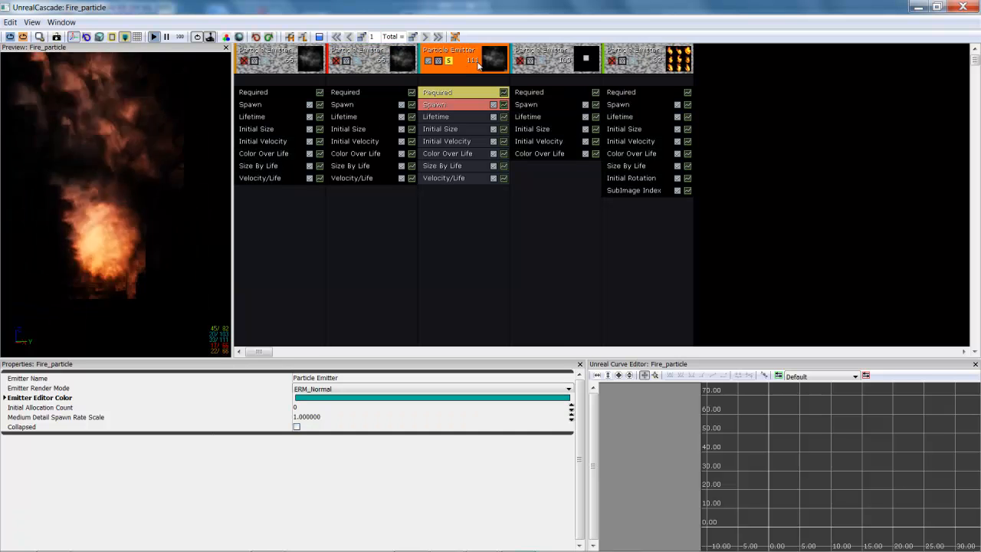
left_click(463, 155)
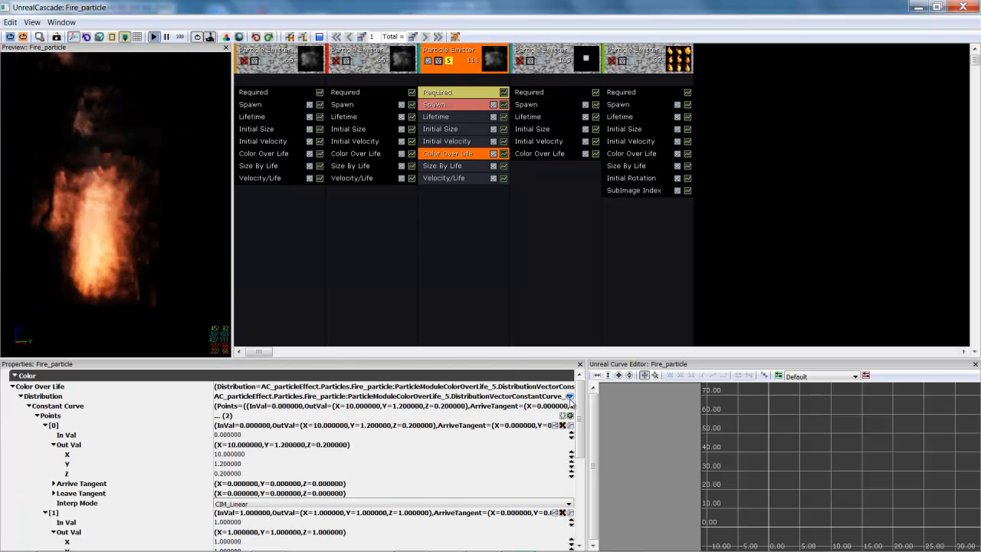
Switch the solo preview back to the second smoke emitter and display its Size By Life curve points.
left_click(448, 61)
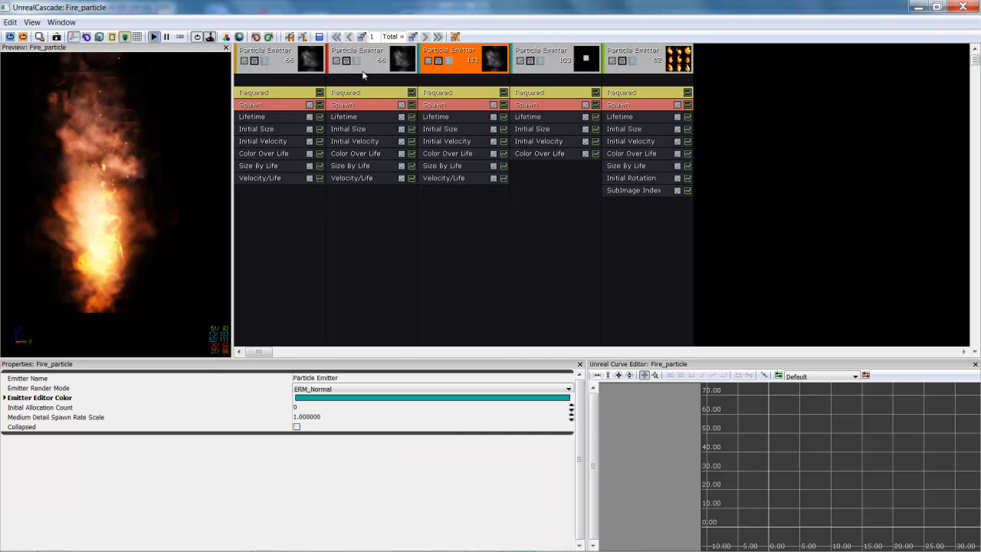
left_click(376, 165)
left_click(356, 61)
left_click(350, 165)
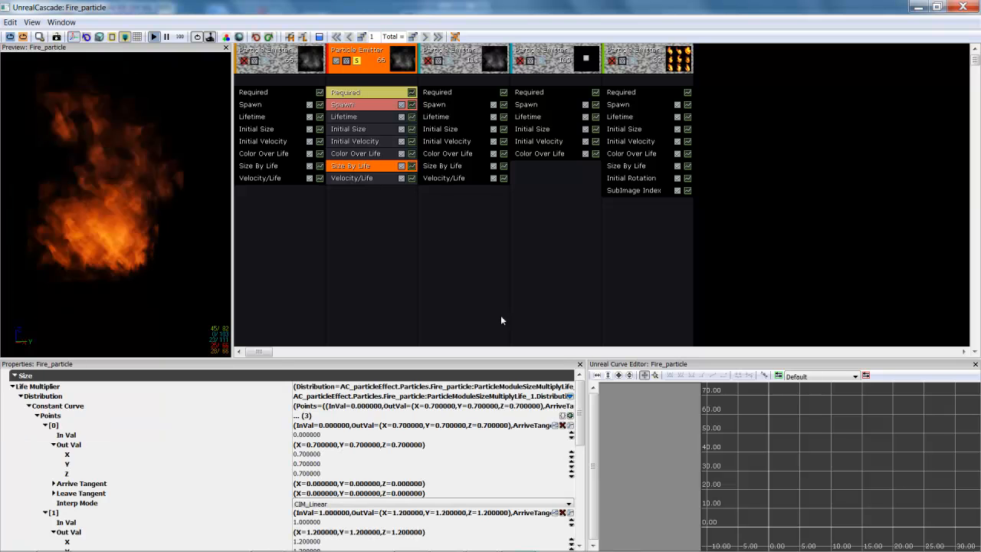
Examine the second smoke emitter's Size By Life points [0] and [1], including their Out Val components.
scroll(582, 418, "down", 2)
left_click(320, 414)
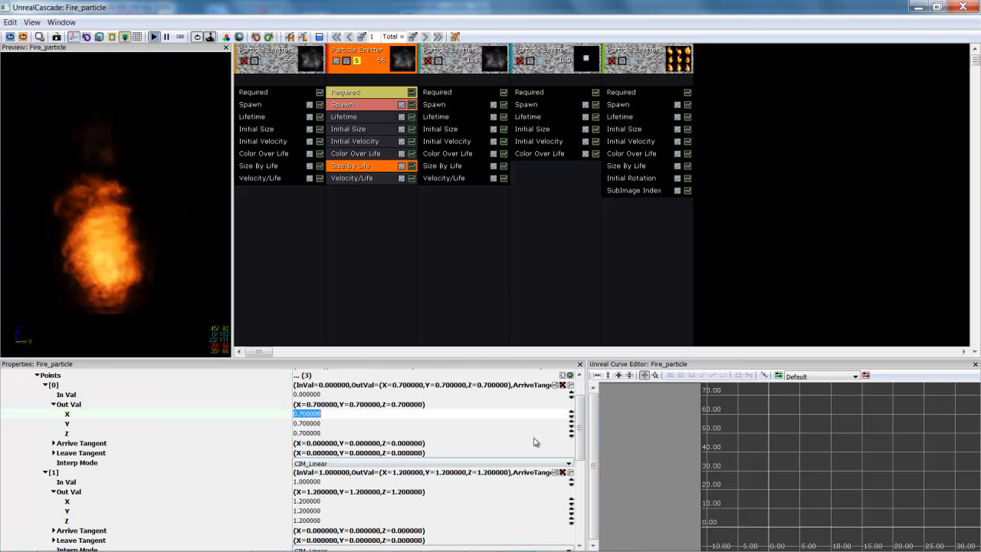
scroll(578, 418, "down", 3)
left_click(320, 414)
left_click(314, 434)
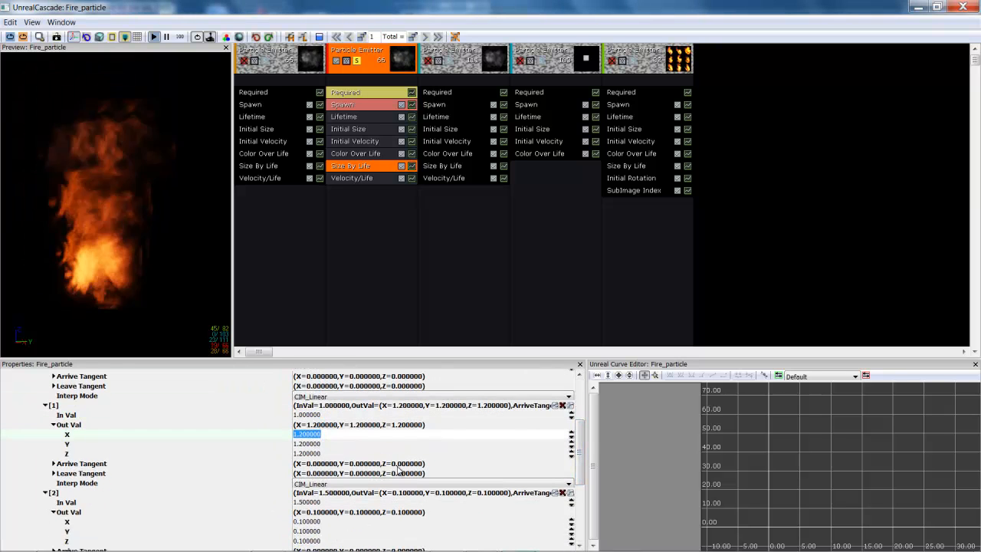
Examine the In Val and Out Val of the second smoke emitter's Size By Life point [2].
scroll(582, 455, "down", 3)
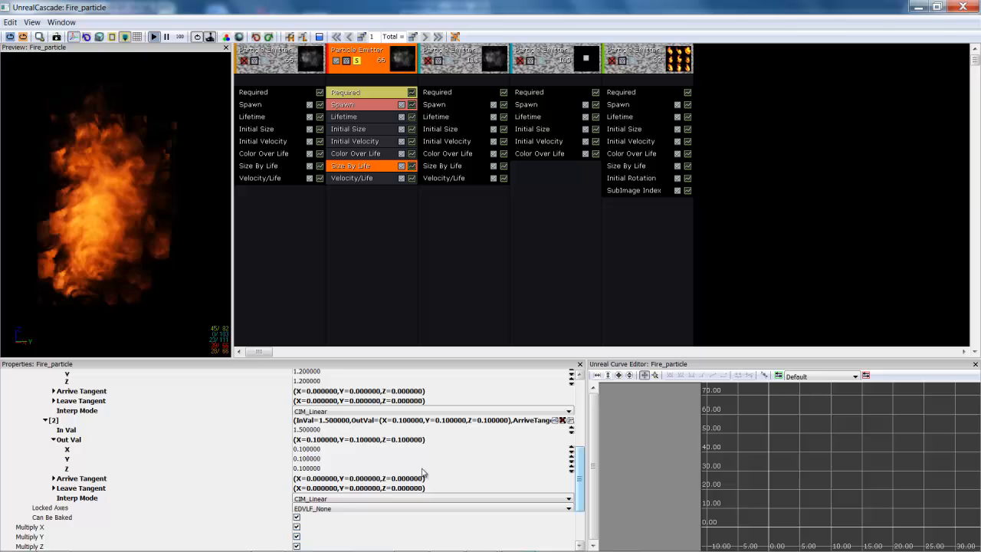
left_click(306, 430)
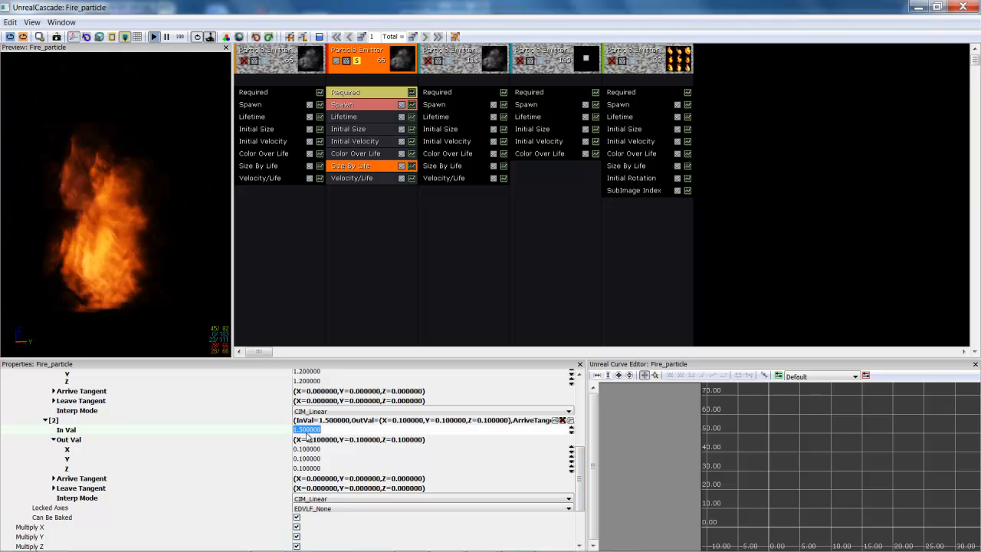
left_click(307, 458)
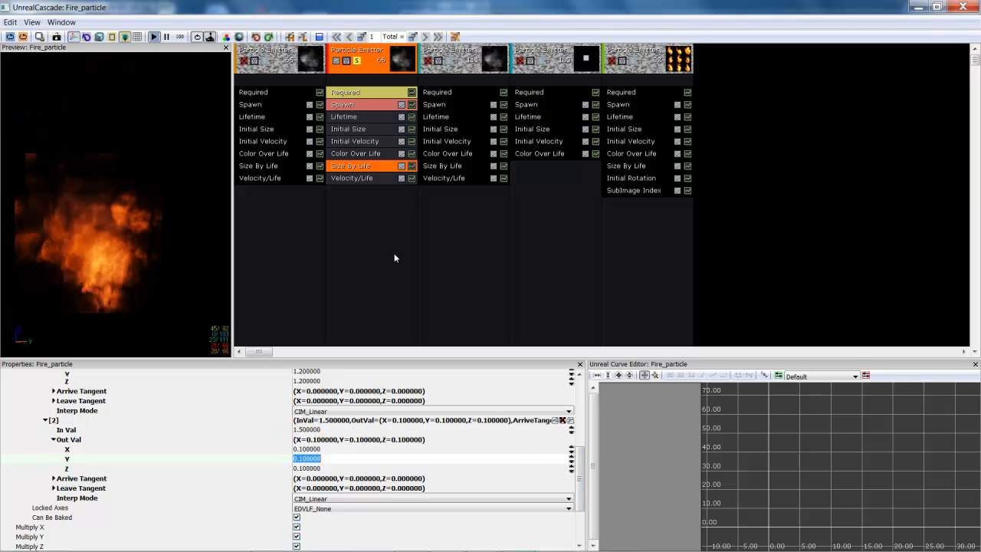
left_click_drag(586, 463, 580, 434)
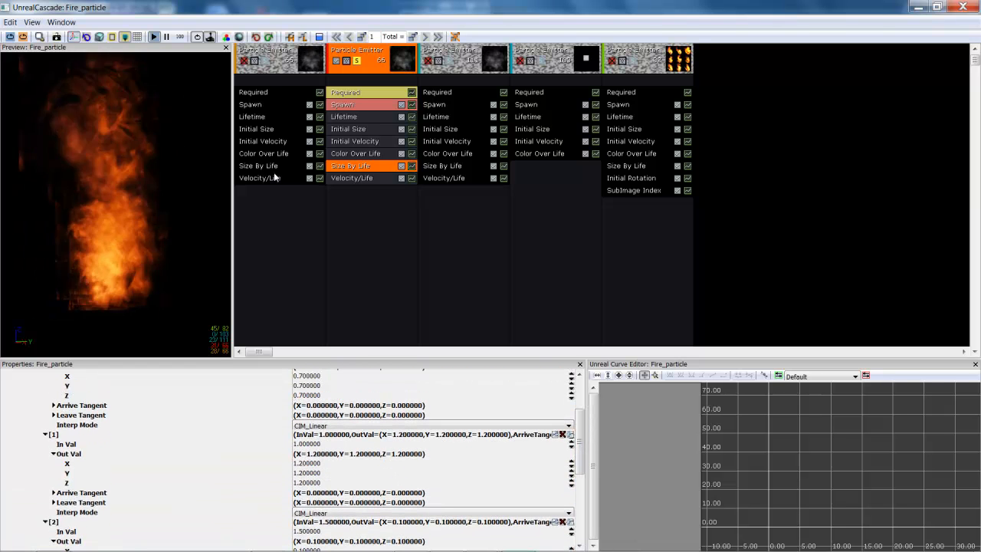
Turn off the second smoke emitter's solo and display the first smoke emitter's Size By Life curve points.
left_click(356, 60)
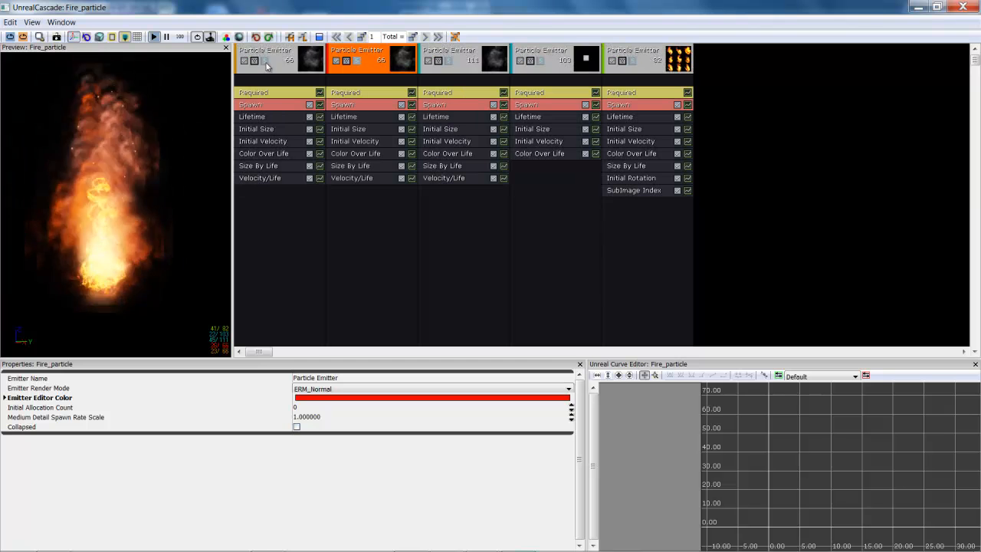
left_click(271, 165)
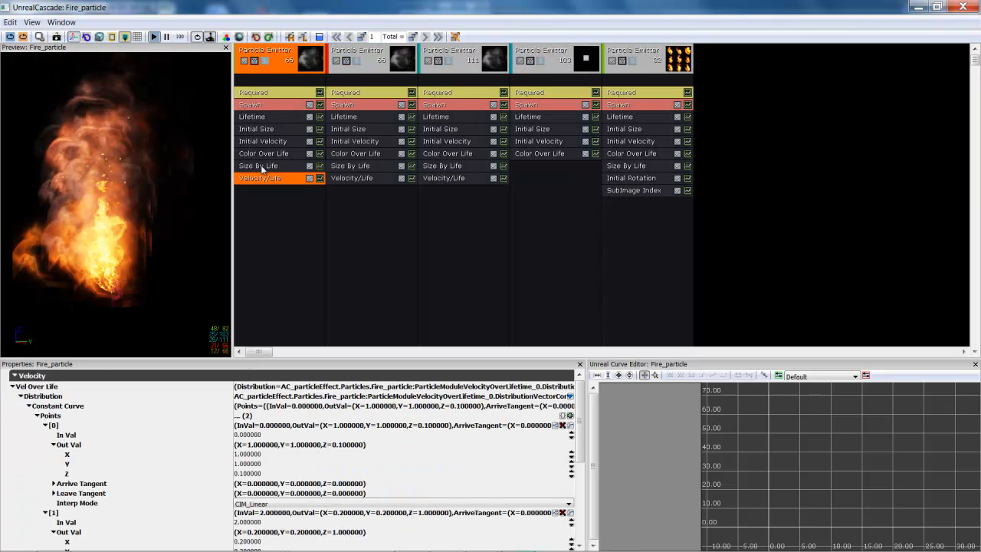
scroll(581, 436, "down", 2)
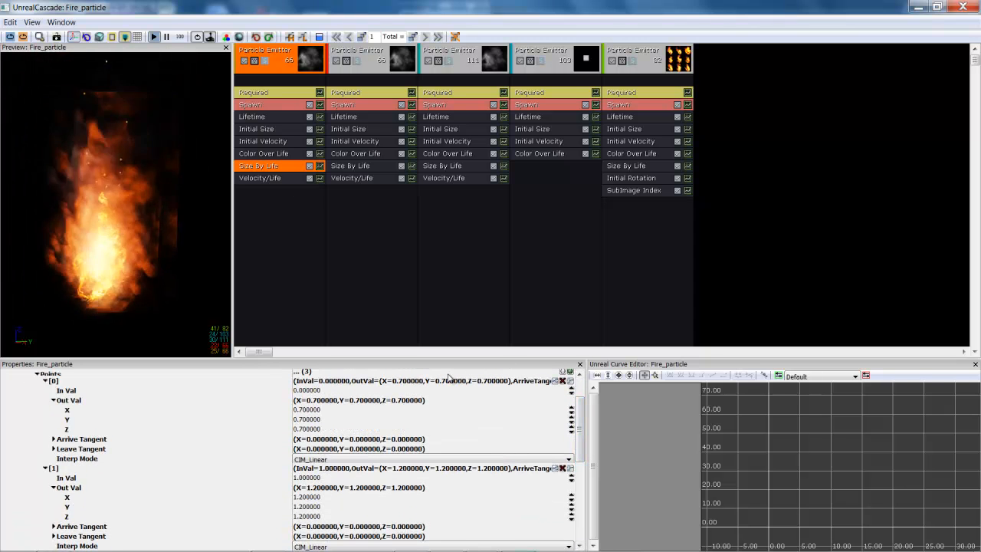
scroll(580, 426, "up", 1)
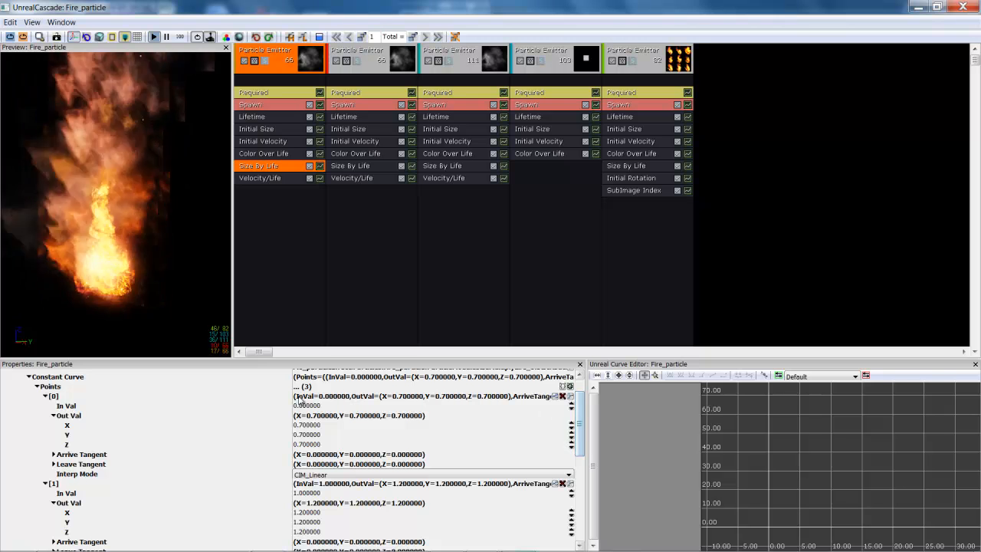
Examine the first smoke emitter's Size By Life points [0], [1] and [2], comparing their In Val and Out Val.
left_click(306, 424)
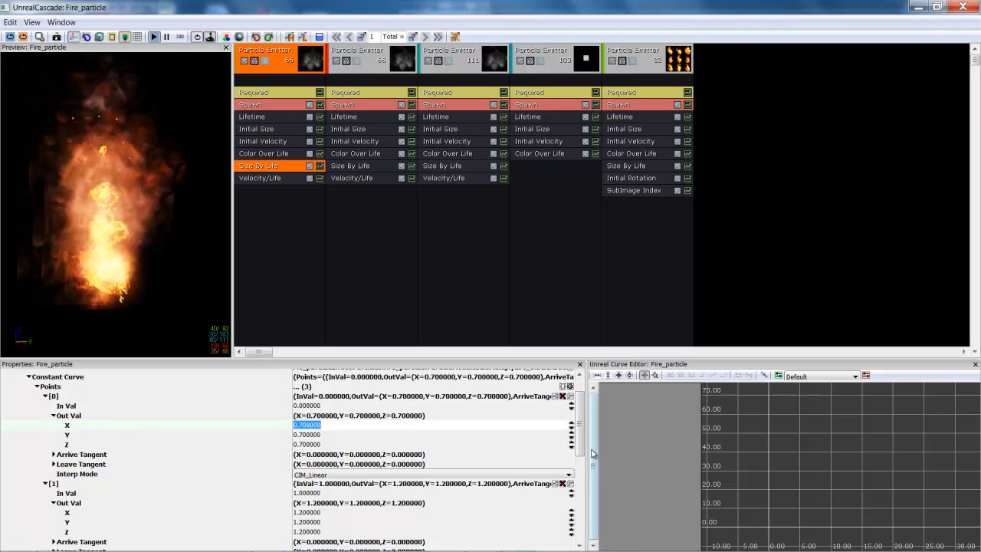
scroll(578, 446, "down", 3)
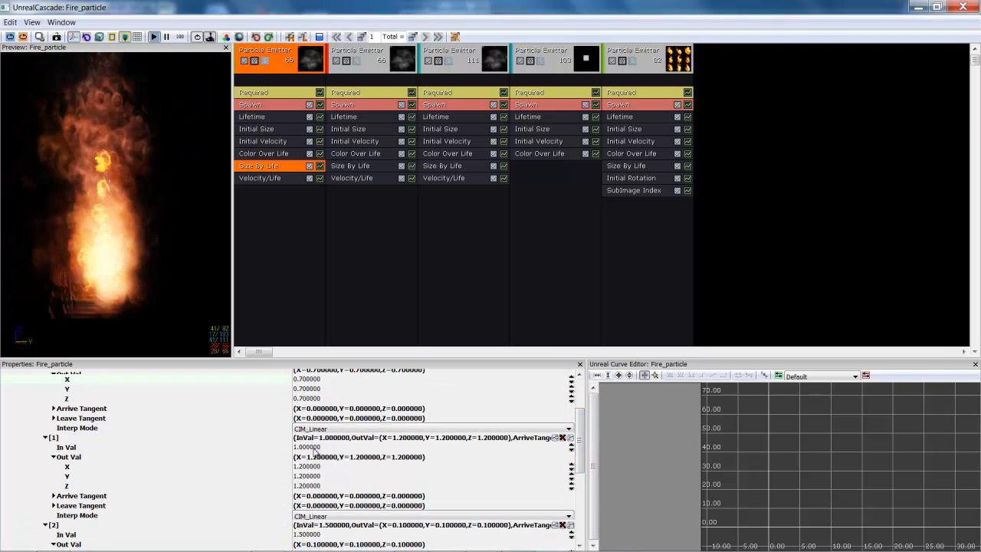
left_click(314, 449)
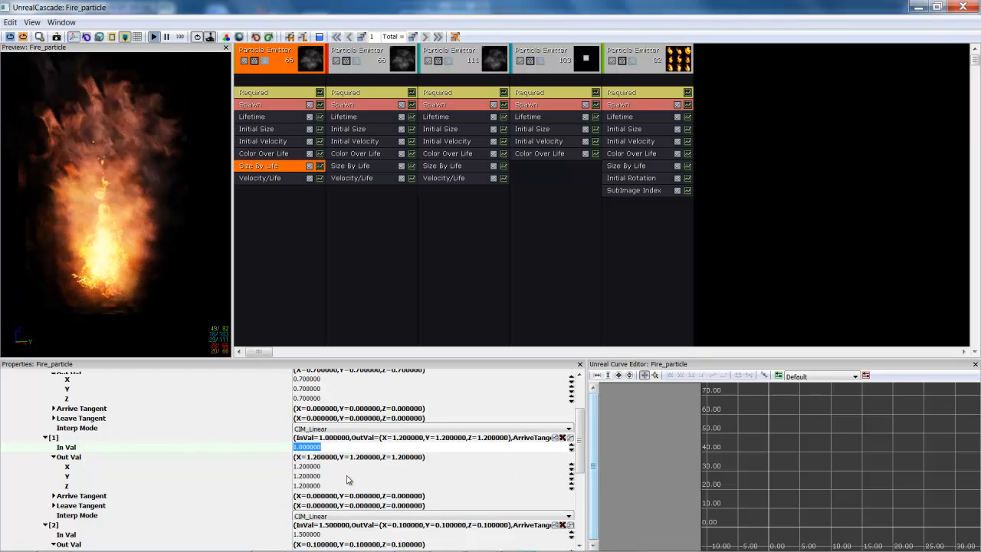
left_click(349, 466)
scroll(587, 465, "down", 6)
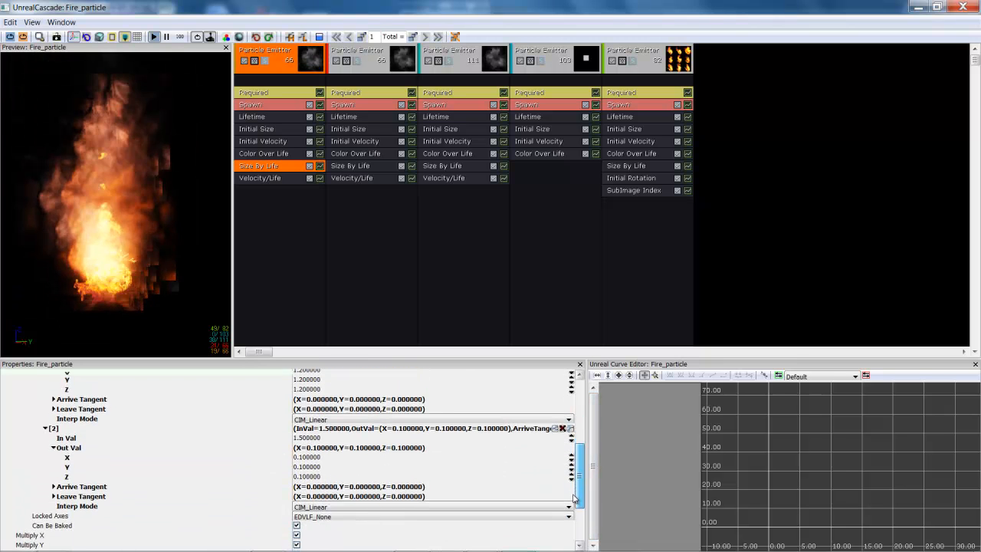
left_click(307, 432)
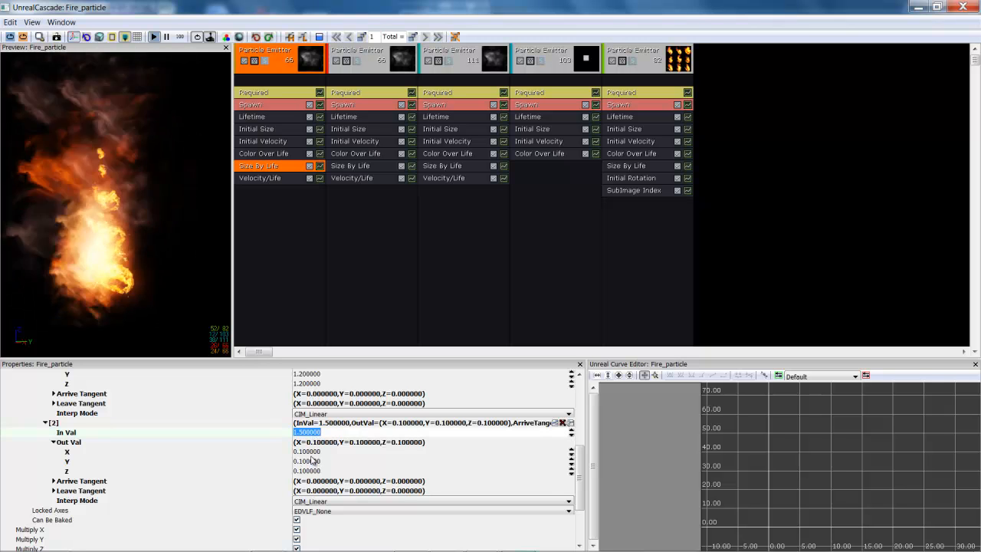
left_click(313, 462)
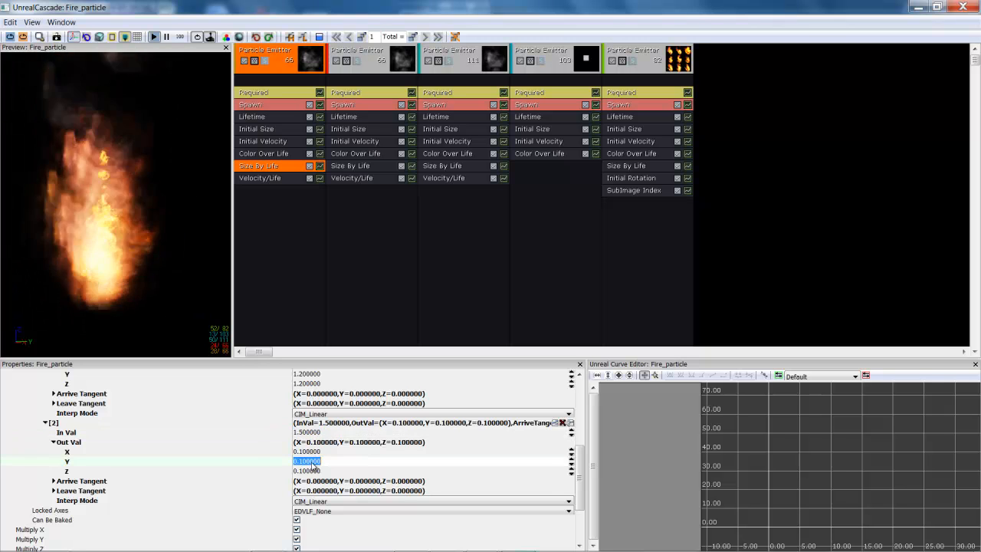
Solo the third smoke emitter and examine its Color Over Life curve points [0] and [1].
left_click(464, 65)
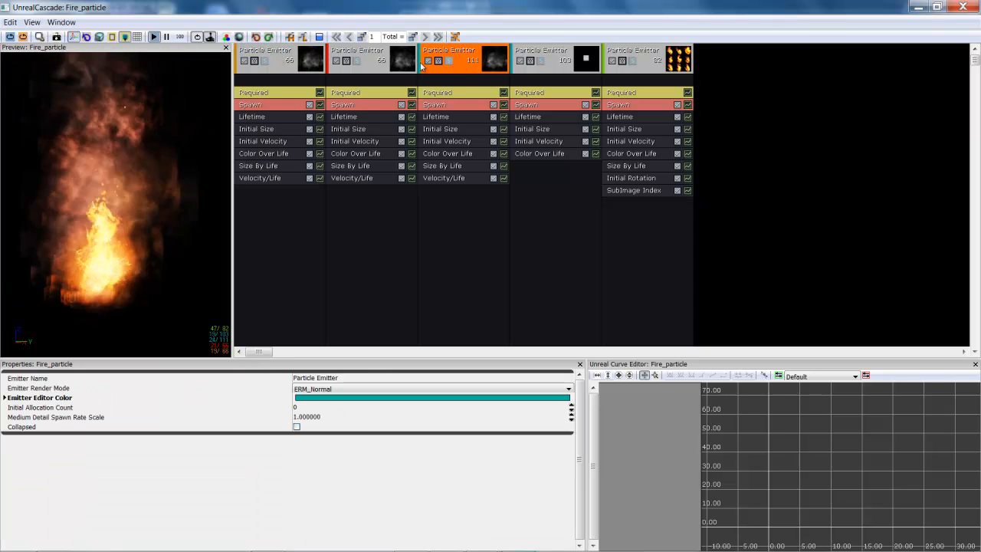
left_click(449, 61)
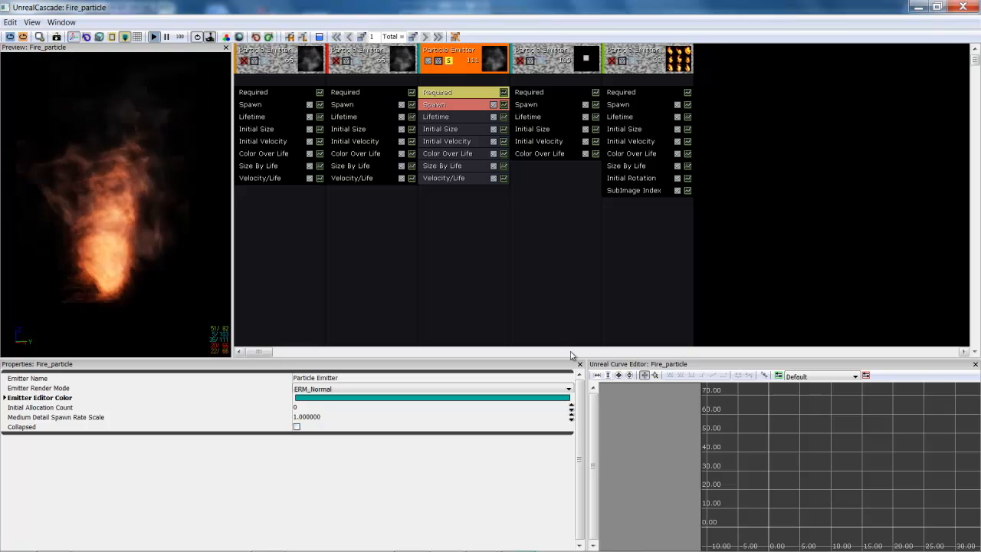
left_click(460, 155)
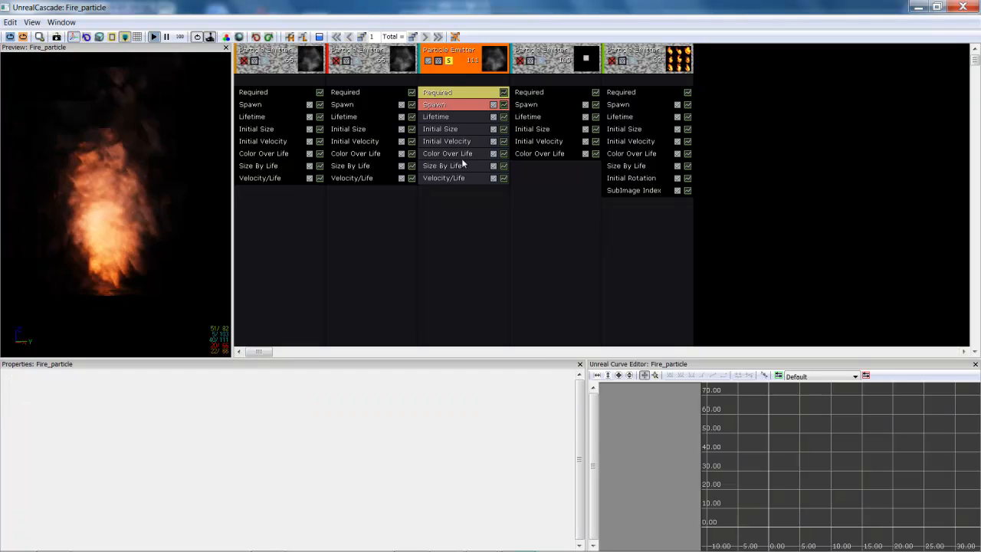
scroll(580, 429, "down", 1)
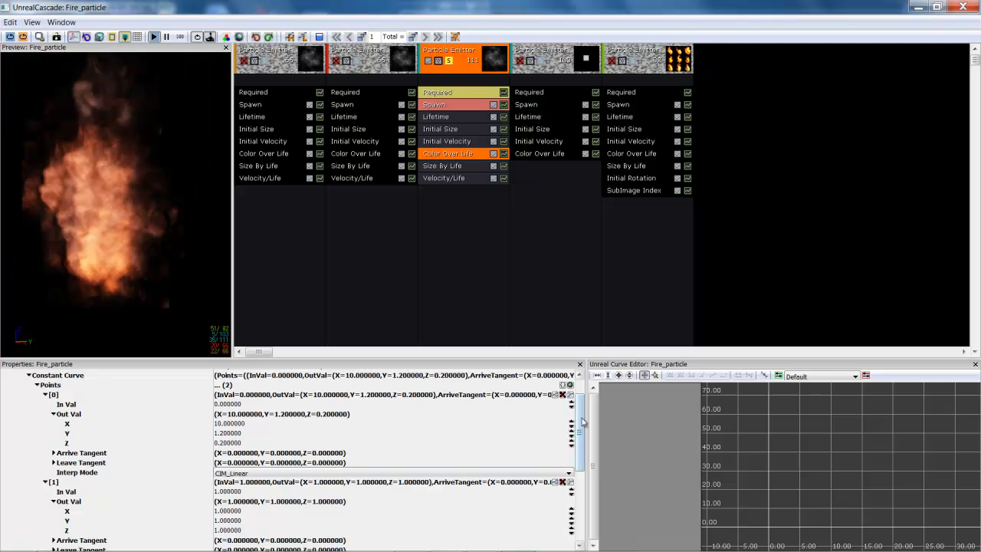
scroll(291, 472, "down", 3)
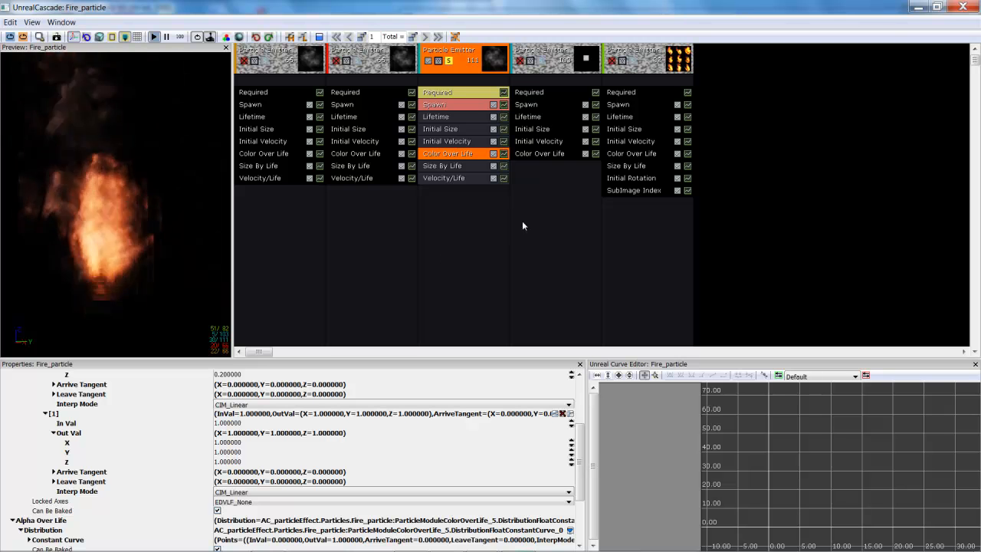
Examine the third smoke emitter's Size By Life points [0], [1] and [2], and turn off the emitter's solo.
left_click(455, 168)
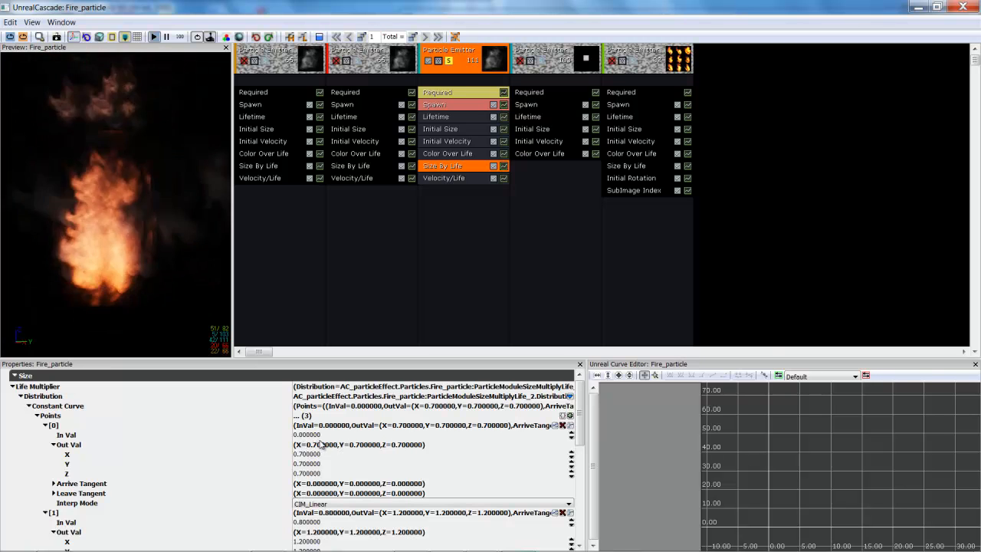
left_click_drag(581, 427, 582, 453)
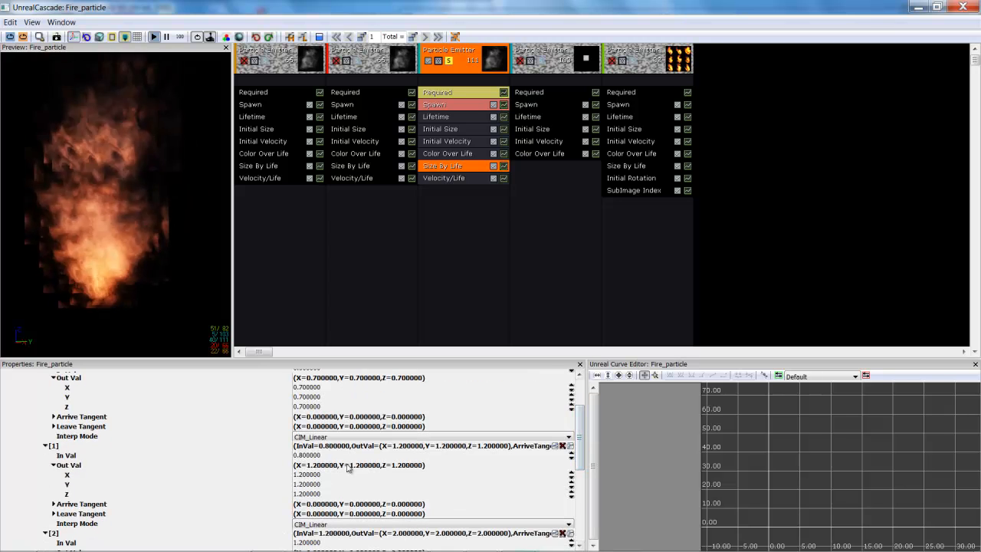
left_click(323, 456)
left_click(322, 484)
scroll(399, 485, "down", 3)
left_click(308, 452)
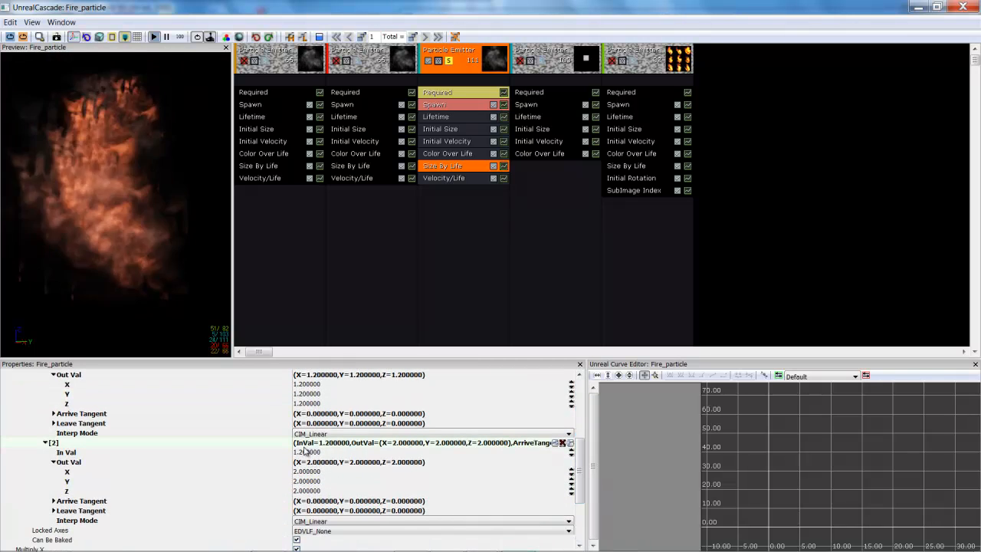
left_click(307, 480)
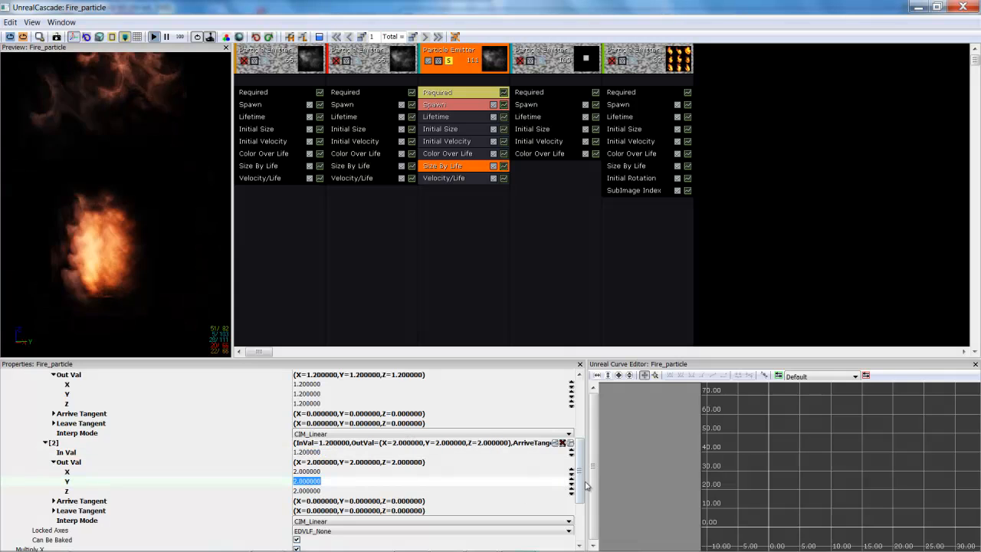
left_click_drag(582, 471, 608, 415)
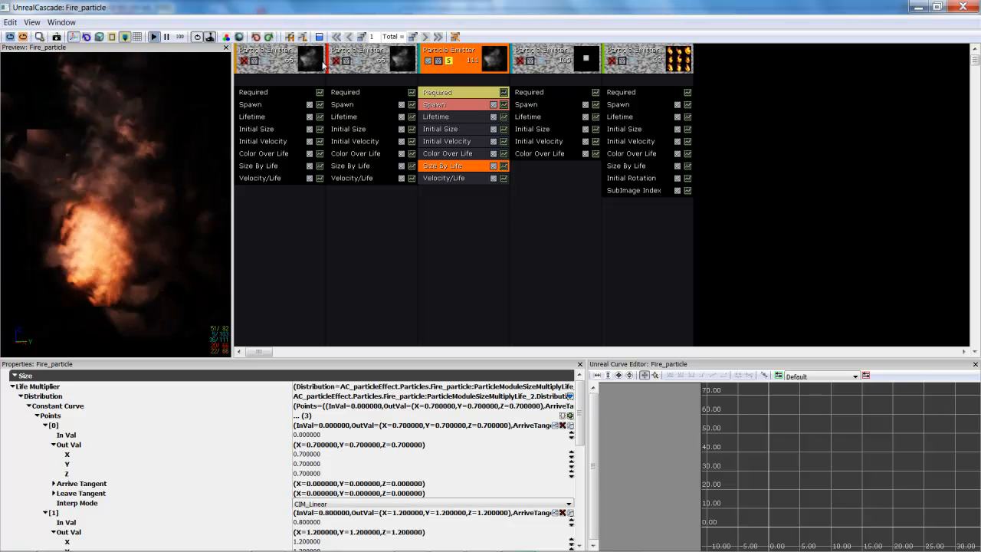
left_click(448, 63)
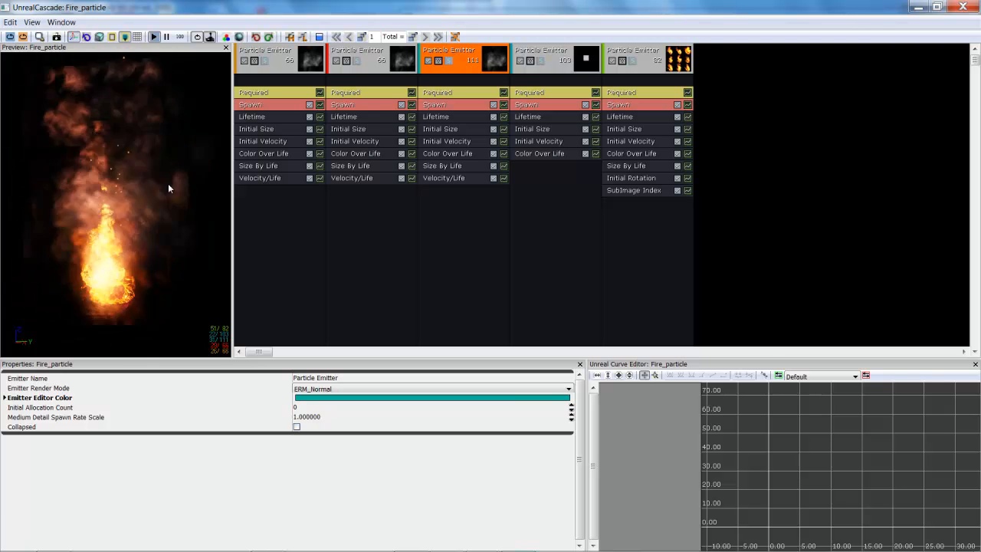
Switch to the Unreal Development Kit Content Browser and save the AC_particleEffect package.
left_click(919, 7)
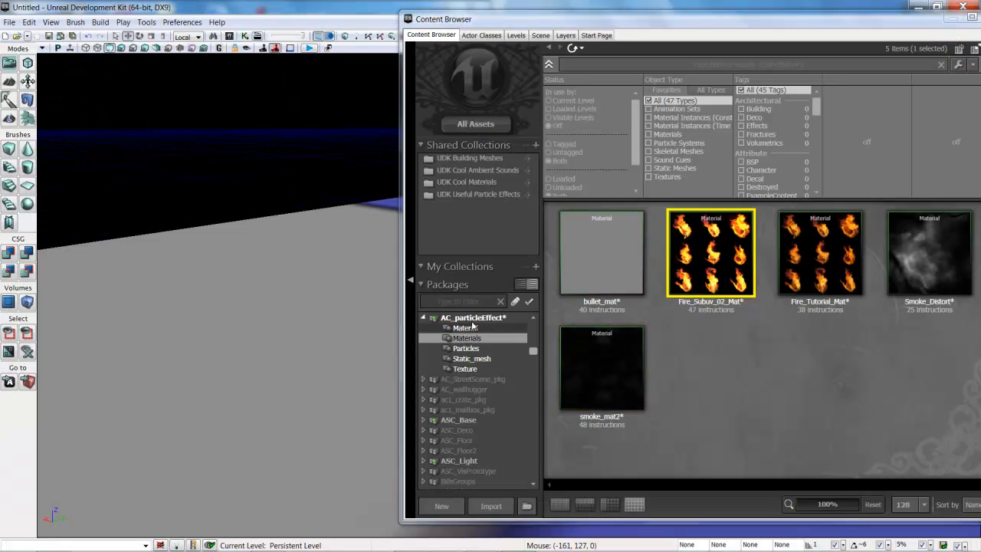
left_click(472, 318)
right_click(473, 318)
left_click(508, 330)
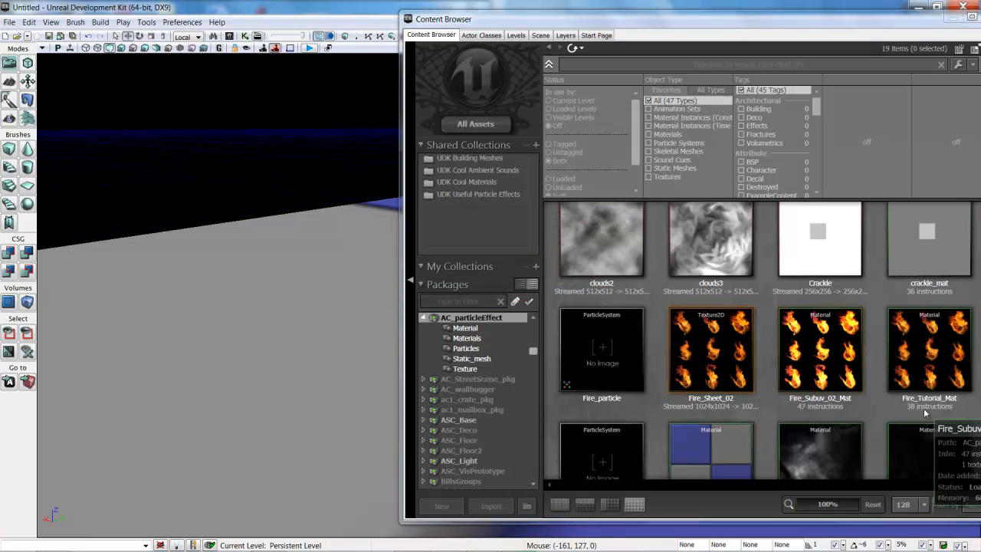
Place Fire_particle from the AC_particleEffect package's Particles group on the grey terrain area in the level.
left_click(471, 358)
left_click(474, 349)
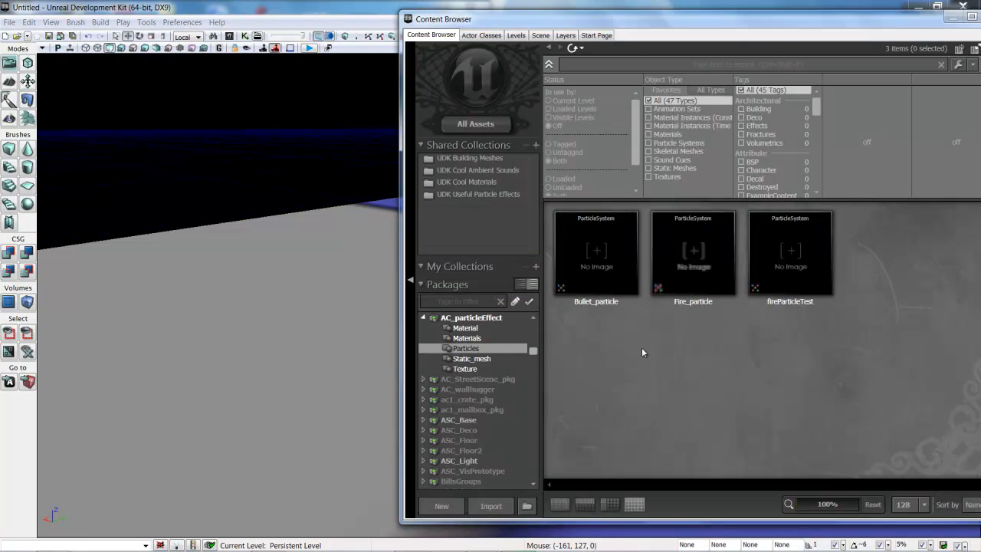
left_click(693, 253)
left_click_drag(693, 257, 328, 345)
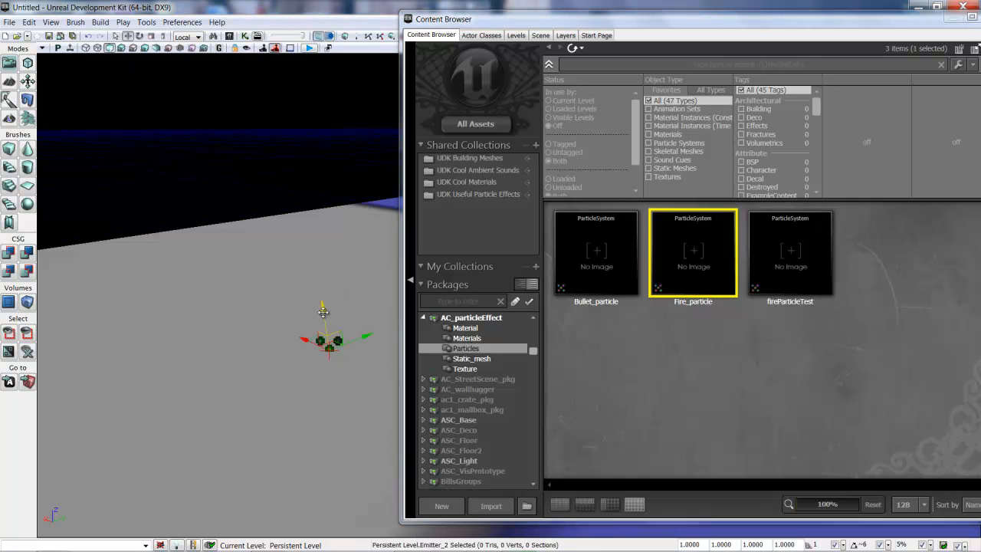
right_click(357, 280)
Hide the Content Browser and play the level in the viewport to preview the placed fire.
left_click(881, 28)
left_click_drag(881, 28, 310, 65)
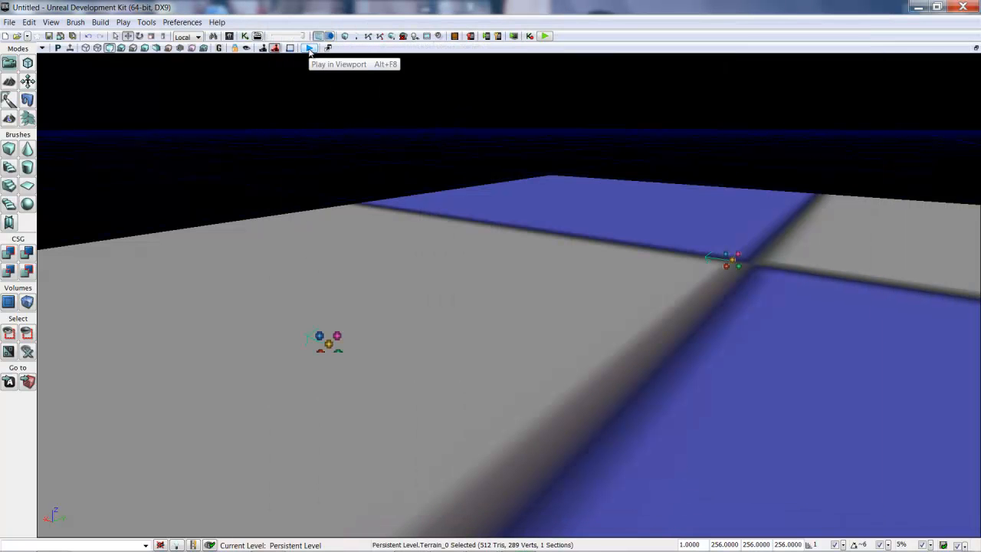
left_click(309, 48)
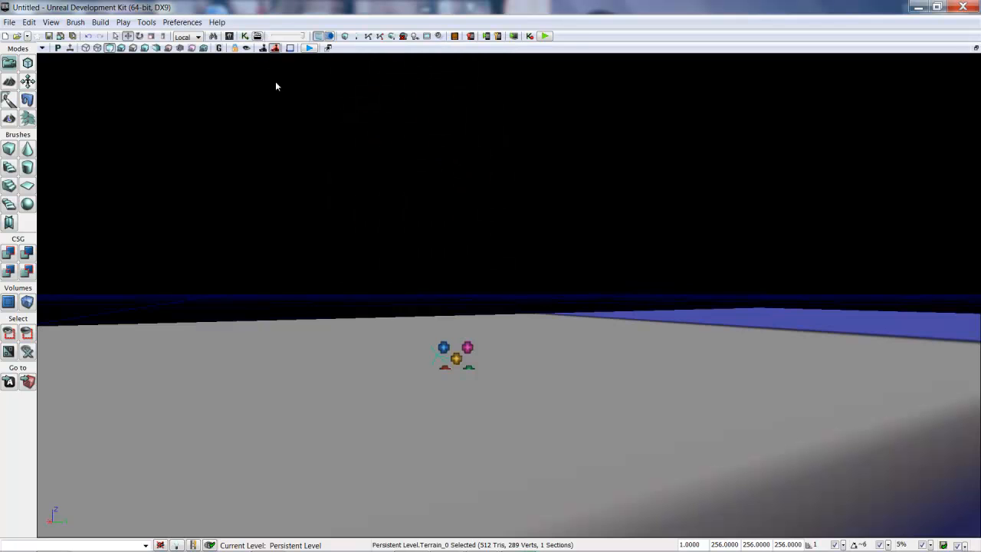
right_click_drag(426, 367, 457, 465)
left_click_drag(456, 465, 461, 456)
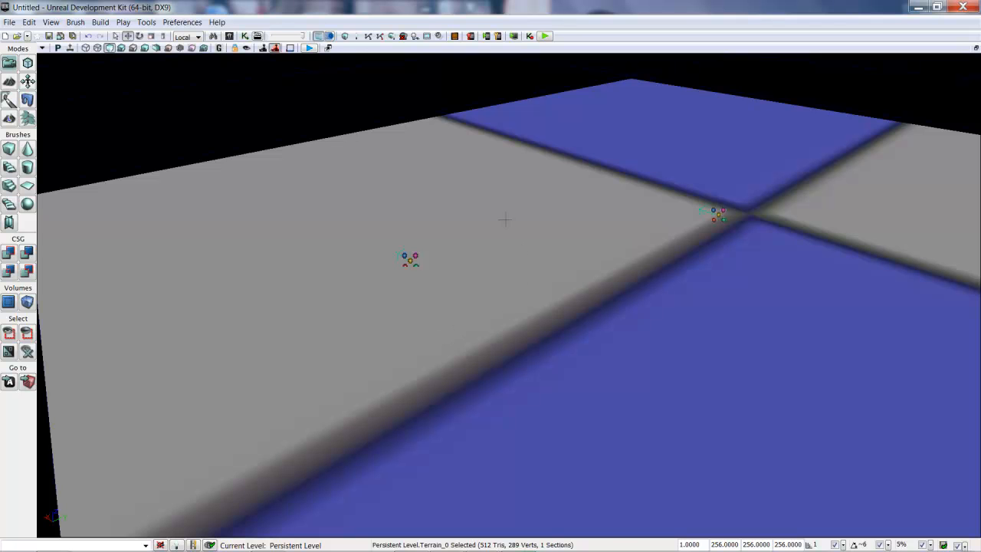
left_click_drag(489, 206, 425, 192)
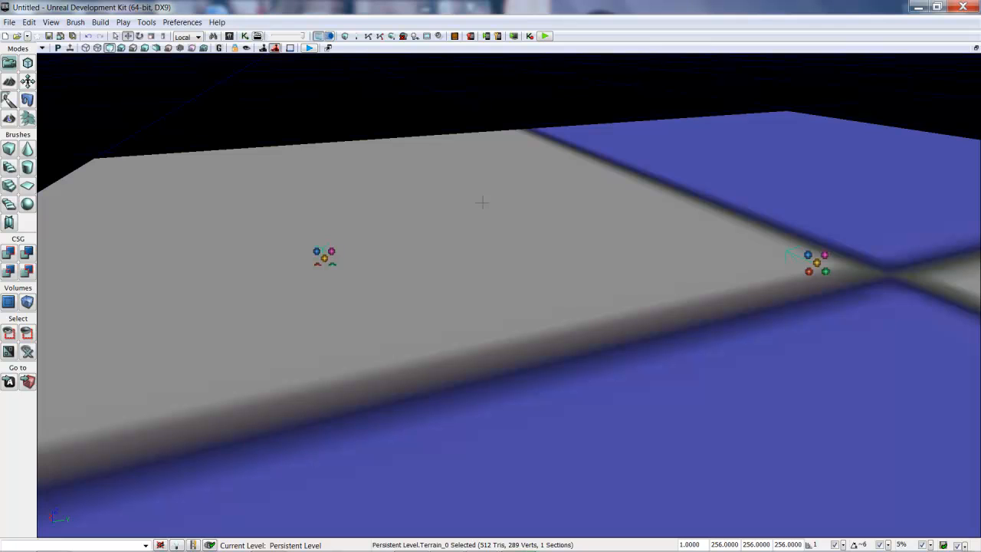